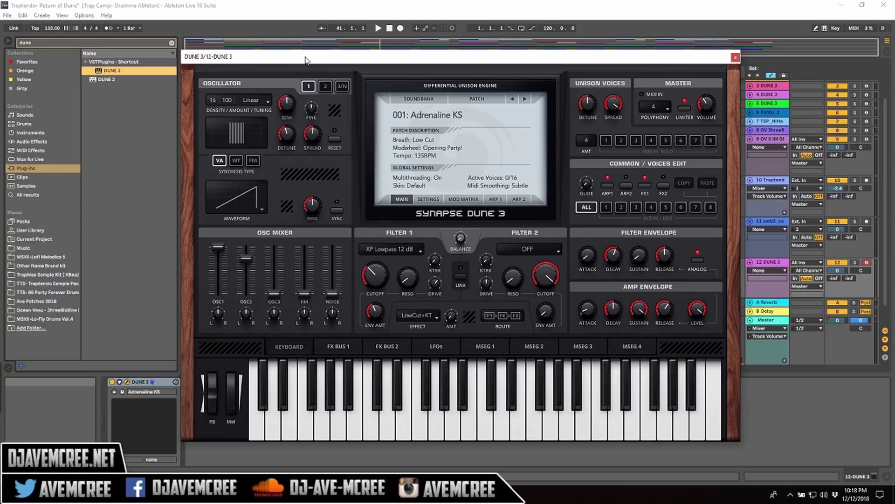
# Step: Load the DUNE item from the browser and switch Dune 3 to the Huge interface skin
pyautogui.doubleClick(116, 79)
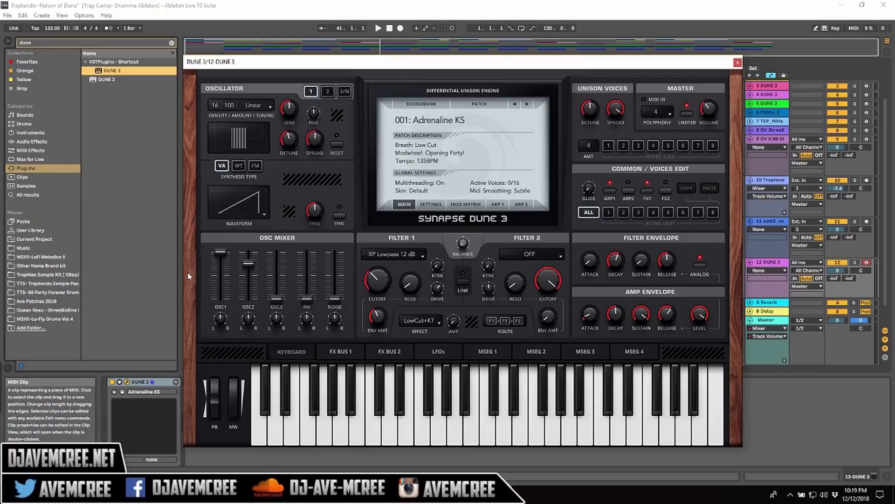
pyautogui.click(425, 192)
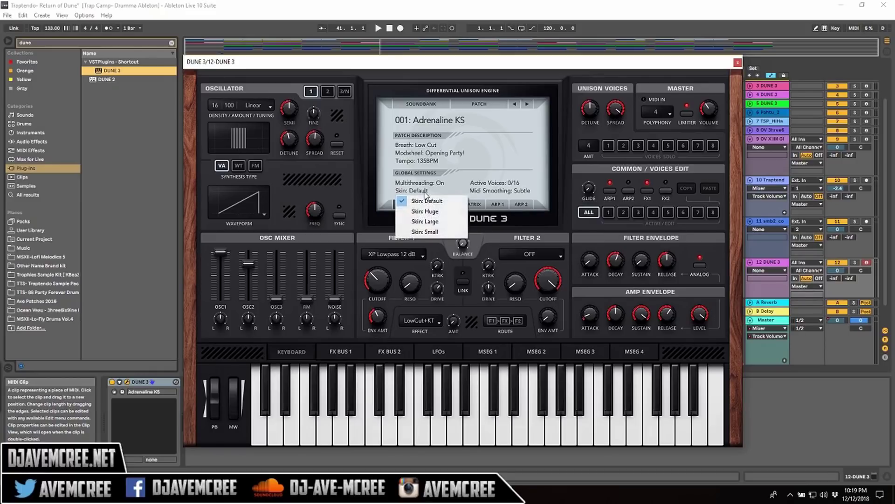
pyautogui.click(429, 212)
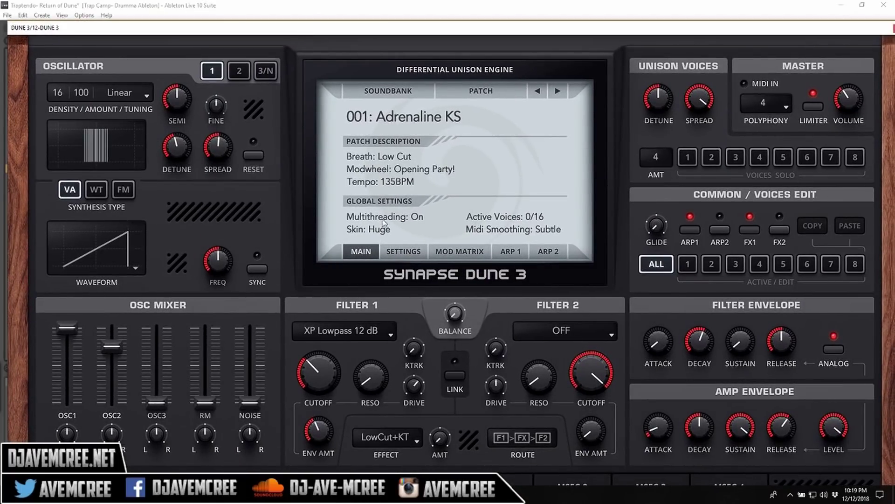
# Step: Shrink the interface to the Small skin and bring up the PATCH options
pyautogui.click(387, 230)
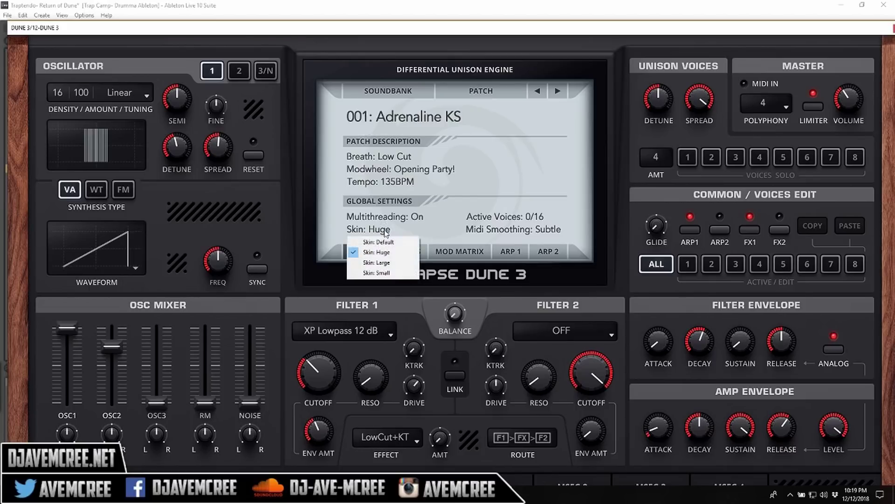
pyautogui.click(377, 273)
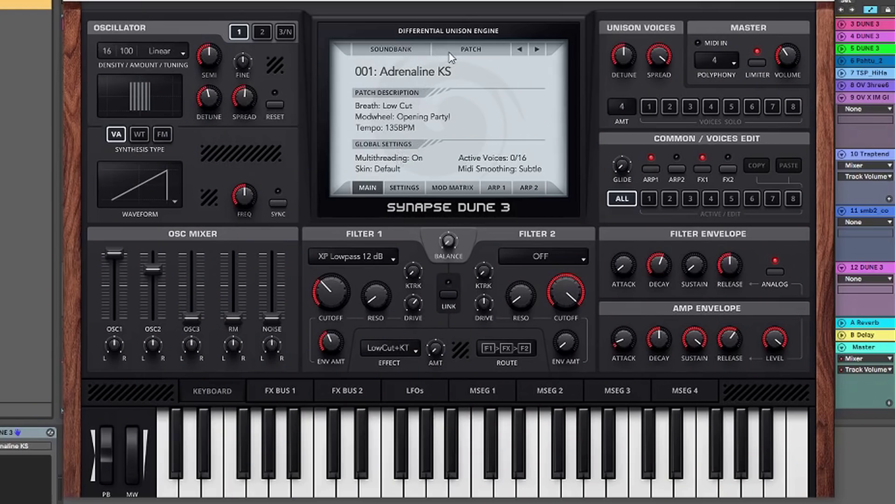
pyautogui.click(449, 52)
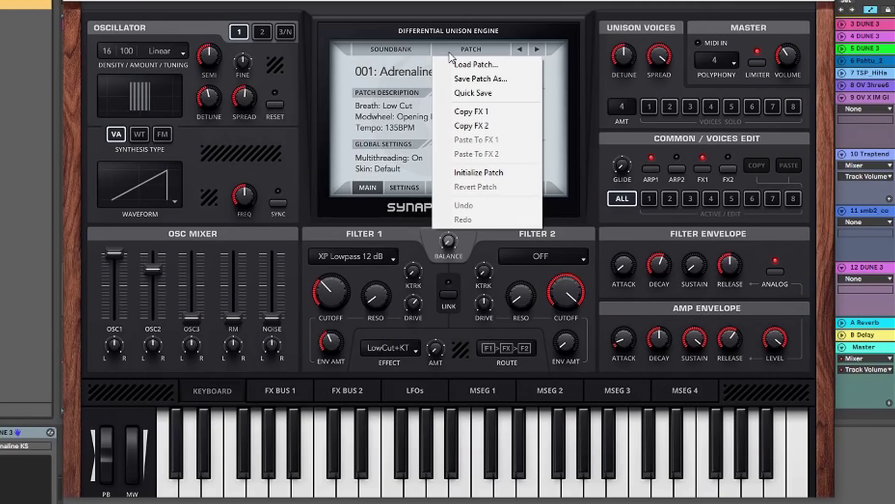
# Step: Initialize the patch, replacing Adrenaline KS with Init Patch
pyautogui.click(472, 172)
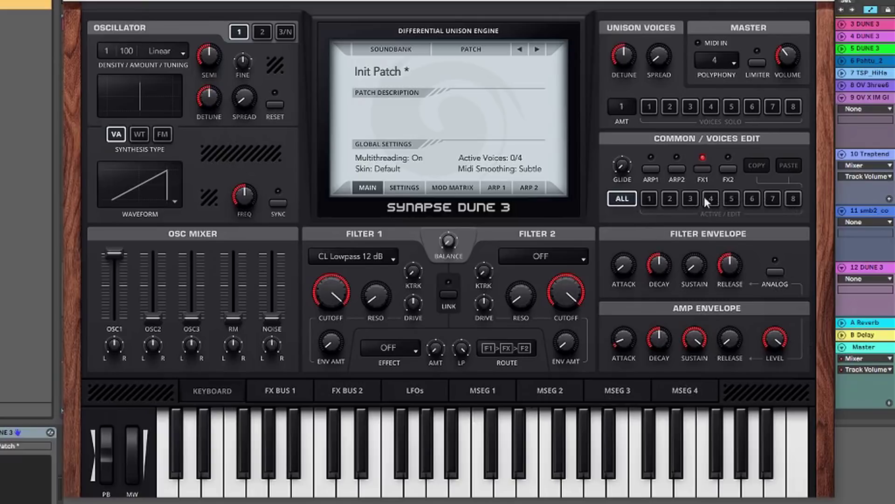
# Step: Restrict edits to voice 1, set Unison to 2 then back to 1, and show the Arp 1 sequencer
pyautogui.click(650, 201)
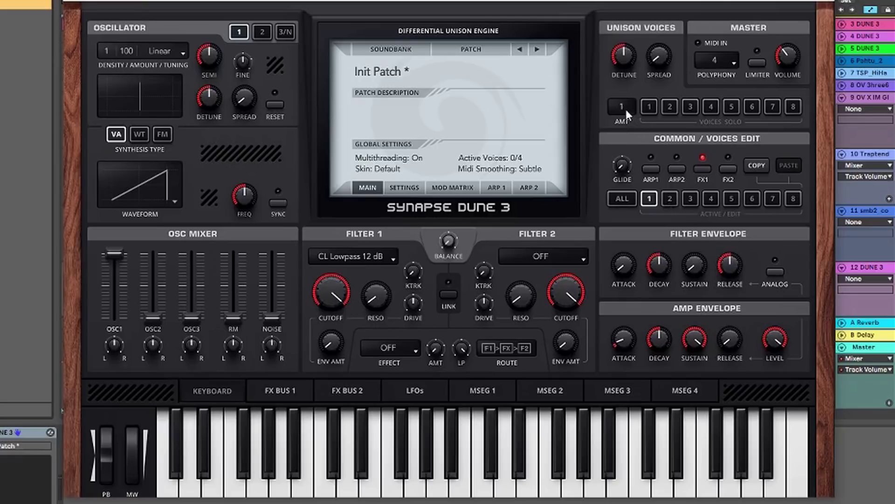
pyautogui.moveTo(624, 105); pyautogui.dragTo(623, 76)
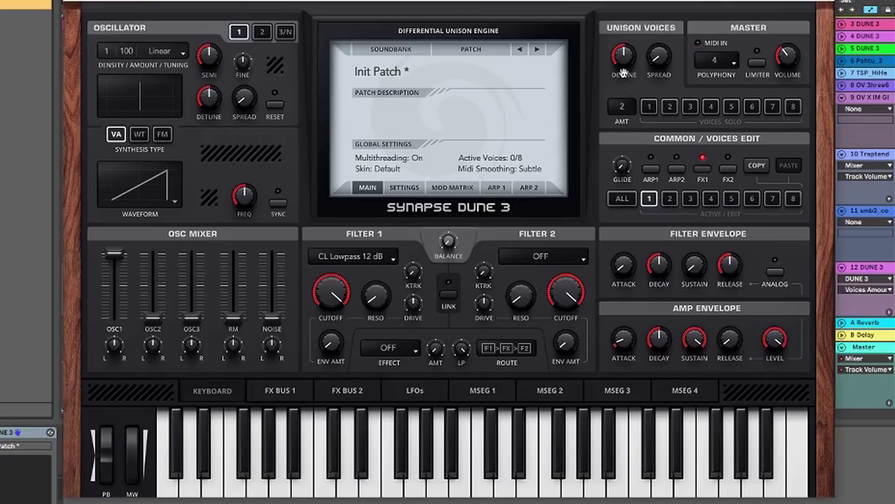
pyautogui.moveTo(624, 71); pyautogui.dragTo(624, 57)
pyautogui.click(498, 188)
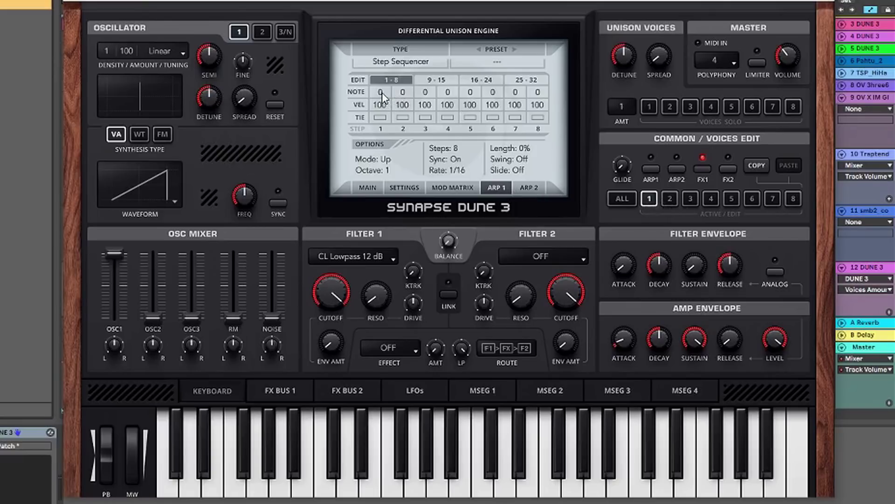
# Step: Raise Arp 1 step 1's note to +11, switch edits to voice 2, and show the Mod Matrix
pyautogui.moveTo(383, 95); pyautogui.dragTo(383, 76)
pyautogui.click(673, 199)
pyautogui.click(452, 187)
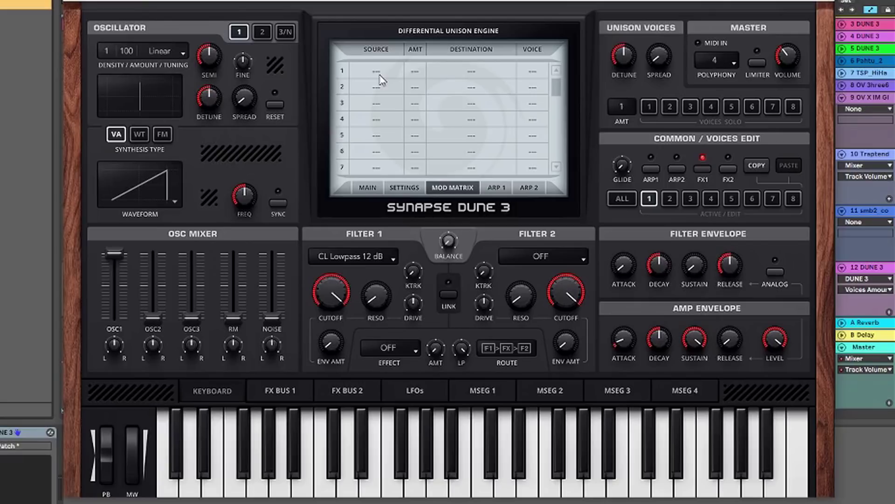
# Step: Review row 1's source, destination and voice choices without selecting any
pyautogui.click(380, 76)
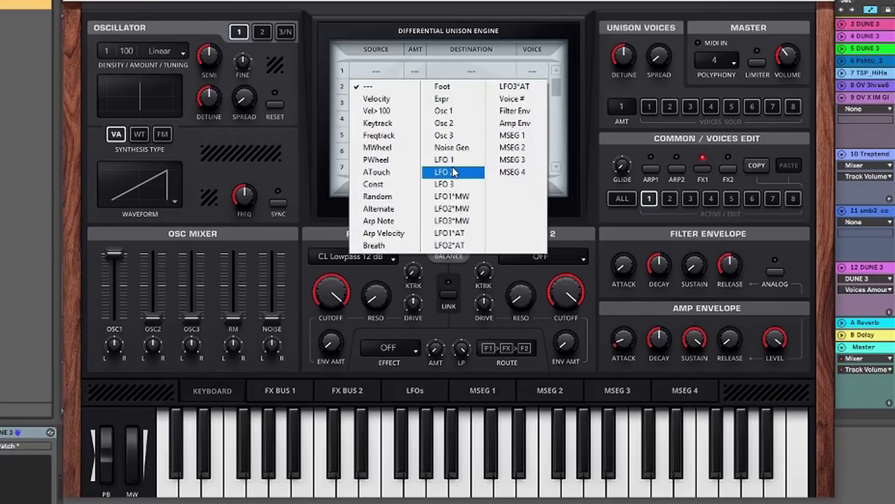
pyautogui.click(387, 25)
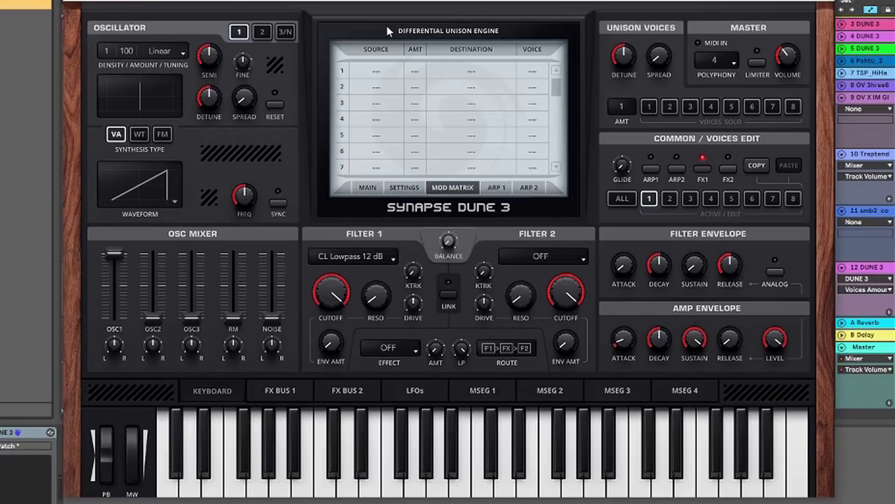
pyautogui.click(481, 69)
pyautogui.click(466, 2)
pyautogui.click(530, 80)
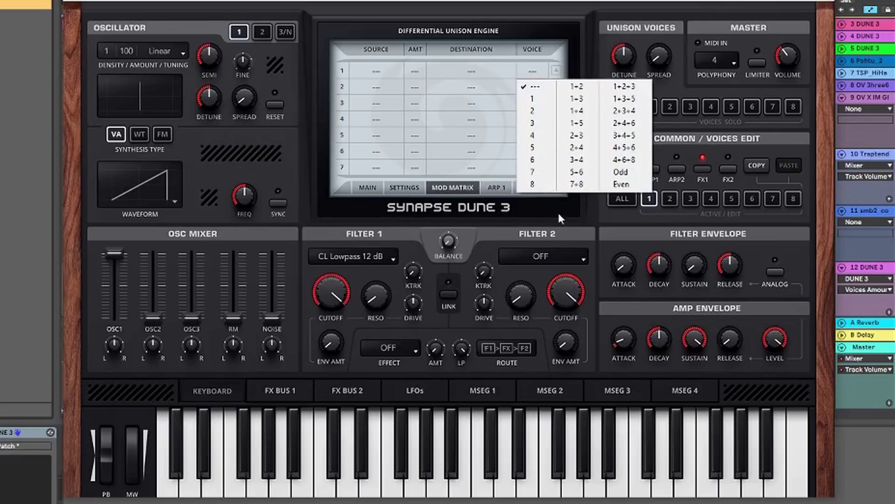
pyautogui.click(191, 86)
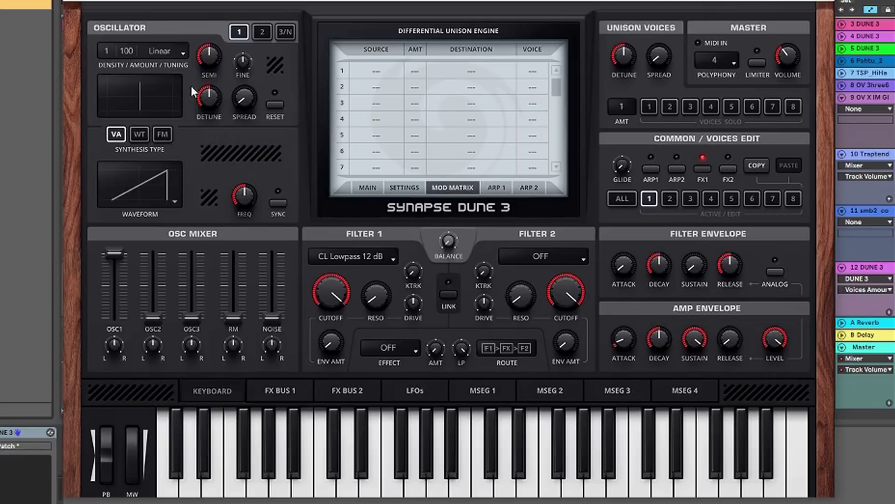
# Step: Try FM algorithms A-B-C and A-over-B-C, then set oscillator 1 to wavetable and open its editor
pyautogui.click(163, 135)
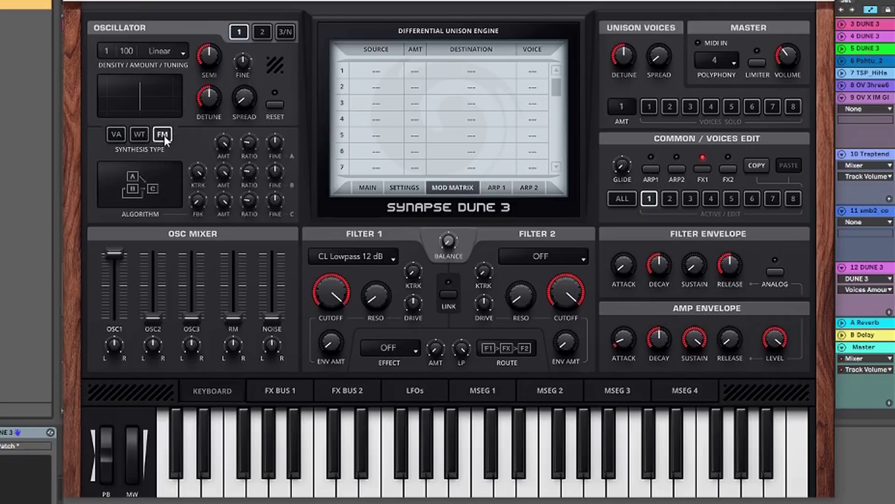
pyautogui.click(138, 179)
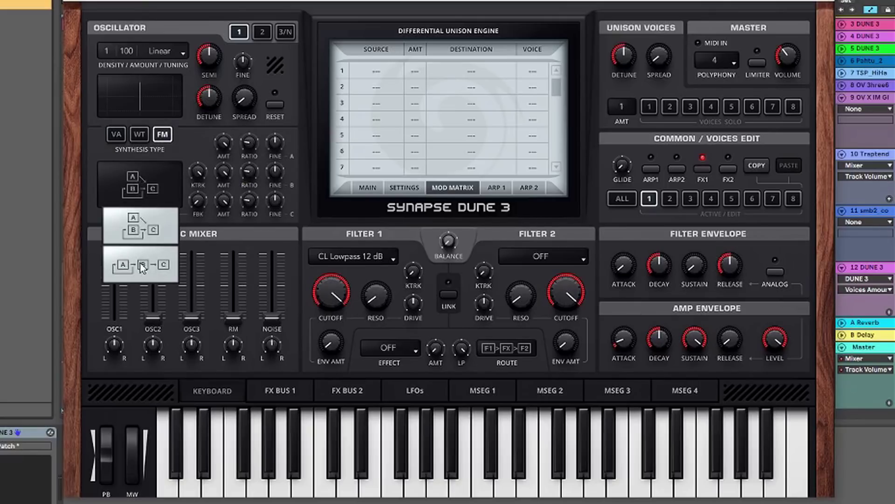
pyautogui.click(142, 267)
pyautogui.click(138, 180)
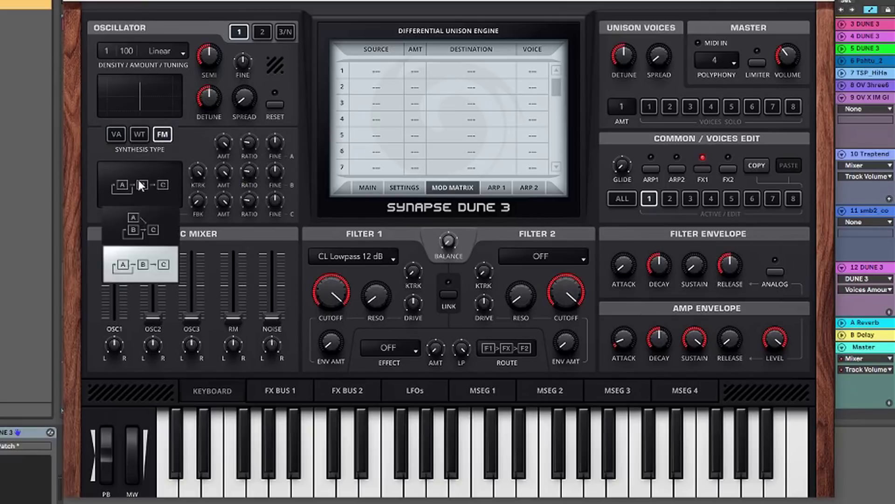
pyautogui.click(146, 212)
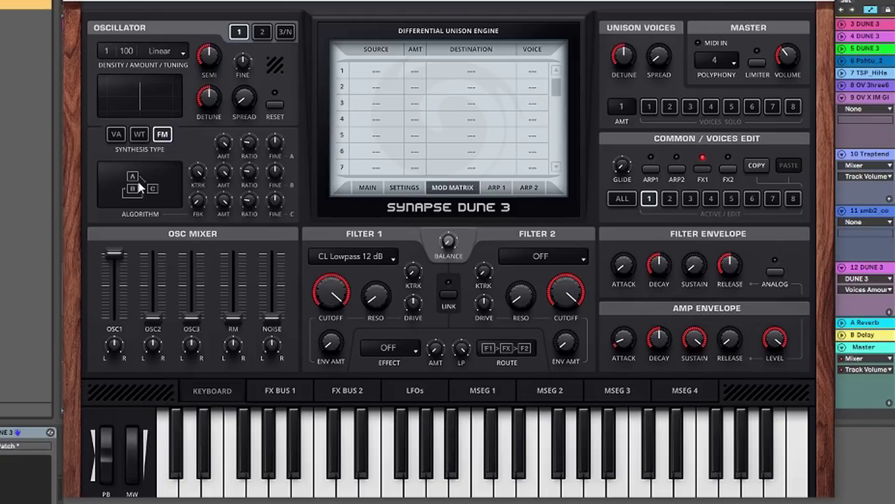
pyautogui.click(141, 134)
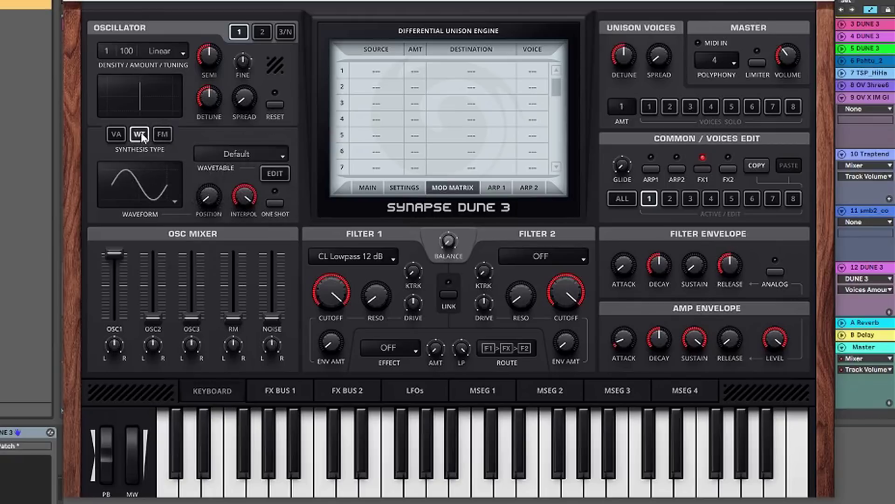
pyautogui.click(274, 174)
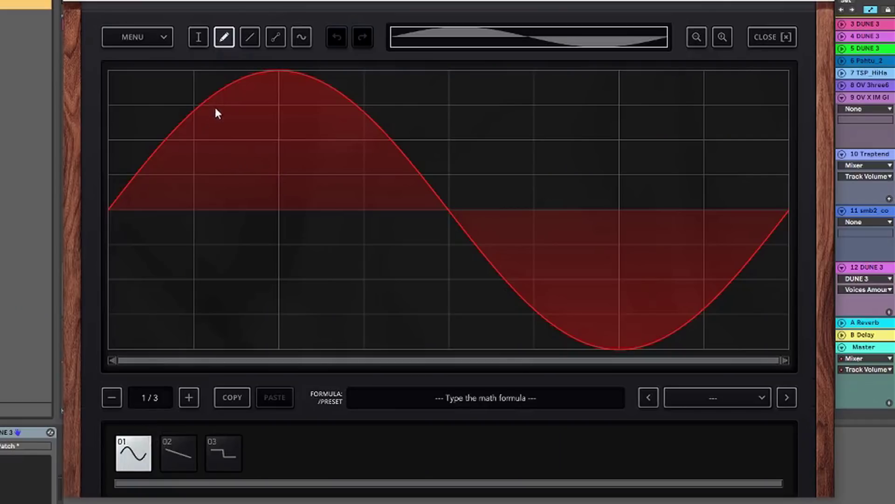
# Step: Redraw the wavetable with freehand and straight-line ramps, then view it as harmonics
pyautogui.moveTo(203, 109)
pyautogui.mouseDown()
pyautogui.moveTo(208, 144)
pyautogui.moveTo(291, 77)
pyautogui.moveTo(398, 194)
pyautogui.moveTo(510, 294)
pyautogui.moveTo(630, 134)
pyautogui.moveTo(699, 140)
pyautogui.moveTo(765, 240)
pyautogui.moveTo(363, 244)
pyautogui.moveTo(184, 136)
pyautogui.moveTo(379, 238)
pyautogui.moveTo(695, 124)
pyautogui.moveTo(400, 122)
pyautogui.moveTo(259, 136)
pyautogui.mouseUp()
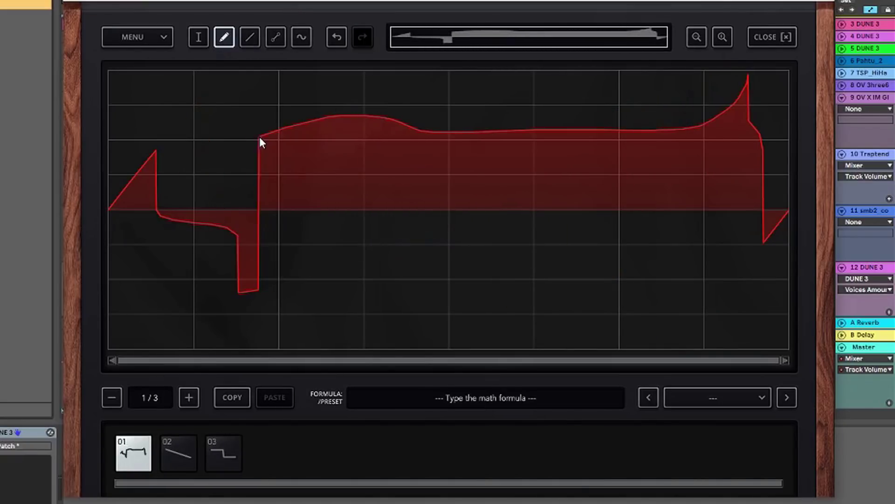
pyautogui.click(246, 38)
pyautogui.moveTo(306, 125)
pyautogui.mouseDown()
pyautogui.moveTo(570, 212)
pyautogui.moveTo(637, 223)
pyautogui.moveTo(650, 211)
pyautogui.mouseUp()
pyautogui.moveTo(673, 165); pyautogui.dragTo(584, 207)
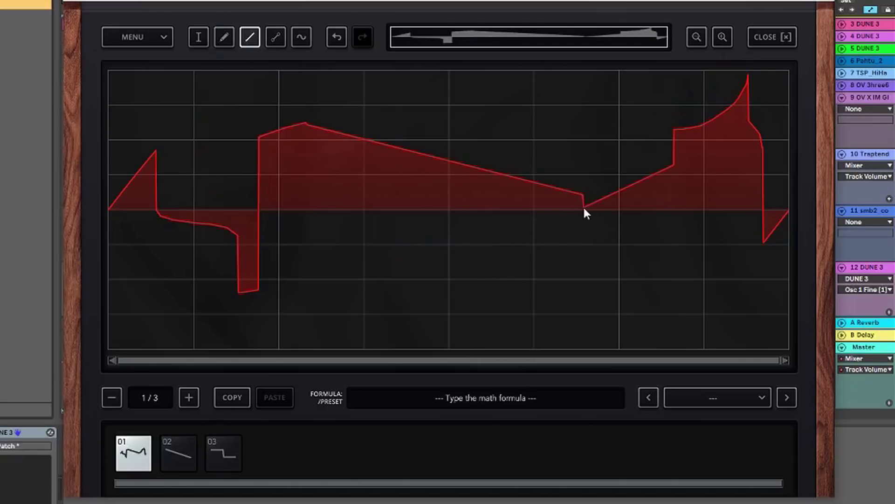
pyautogui.click(277, 40)
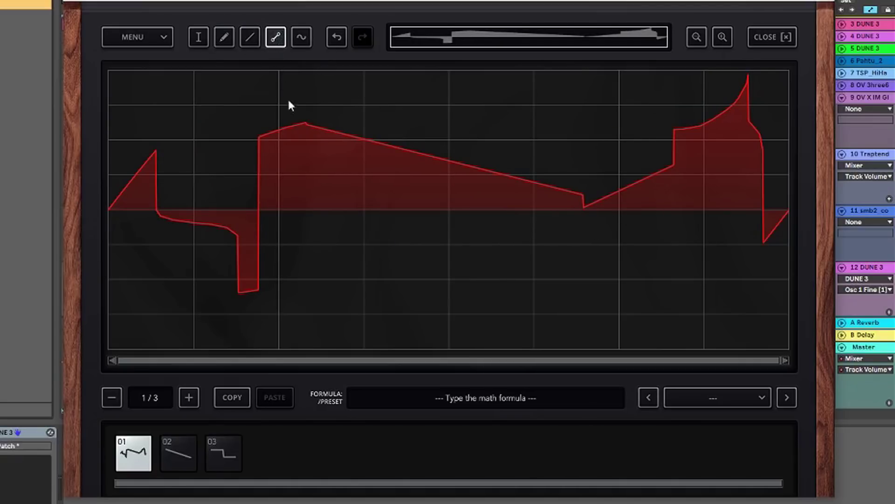
pyautogui.click(299, 38)
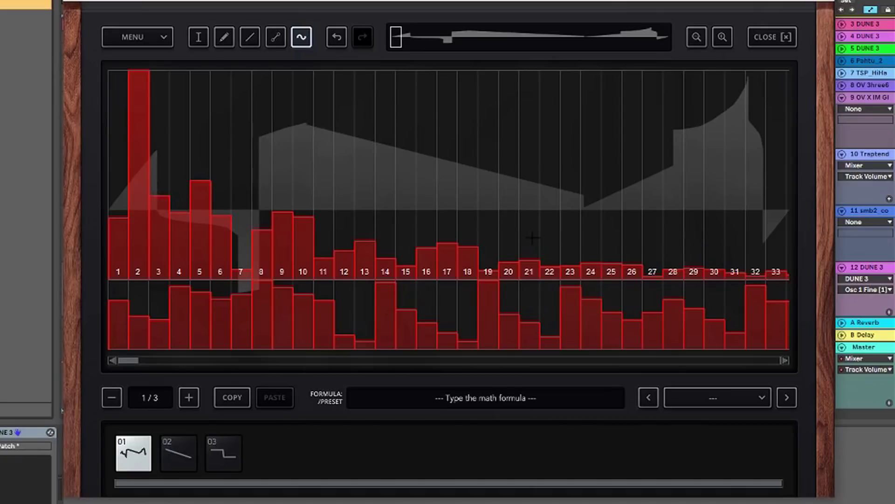
# Step: Load the Transients wavetable into oscillator 1 and reopen it for editing
pyautogui.click(146, 37)
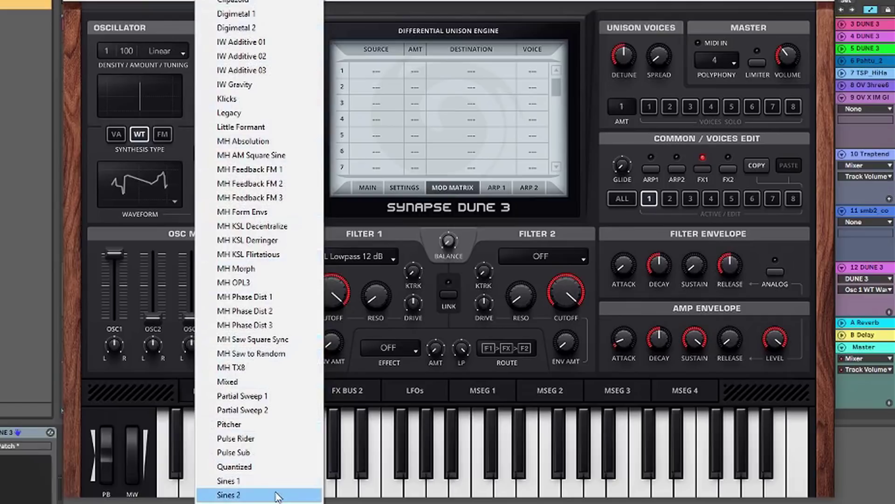
pyautogui.click(235, 496)
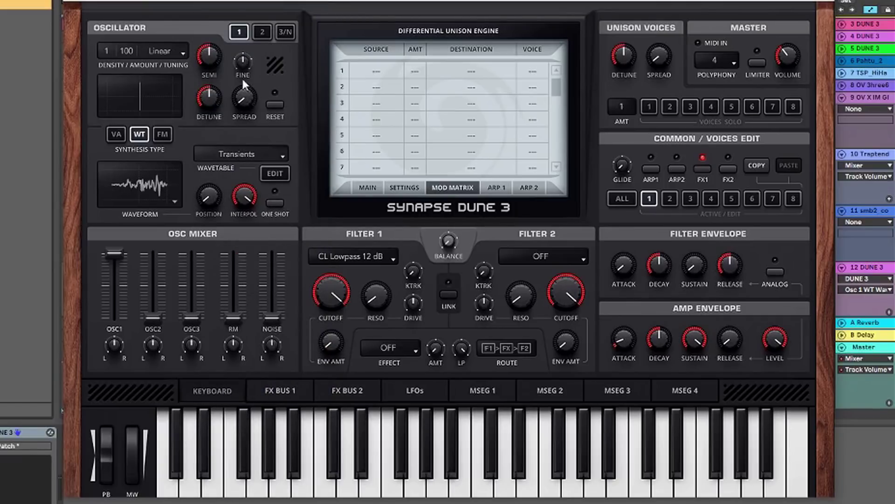
pyautogui.click(275, 174)
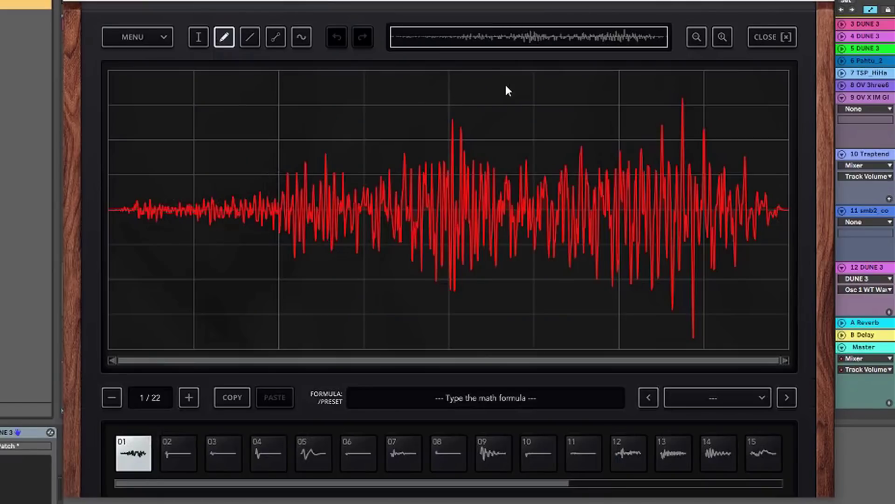
# Step: Zoom in on the Transients waveform, close the editor, and switch oscillator 1 to VA
pyautogui.click(717, 37)
pyautogui.click(717, 37)
pyautogui.click(718, 37)
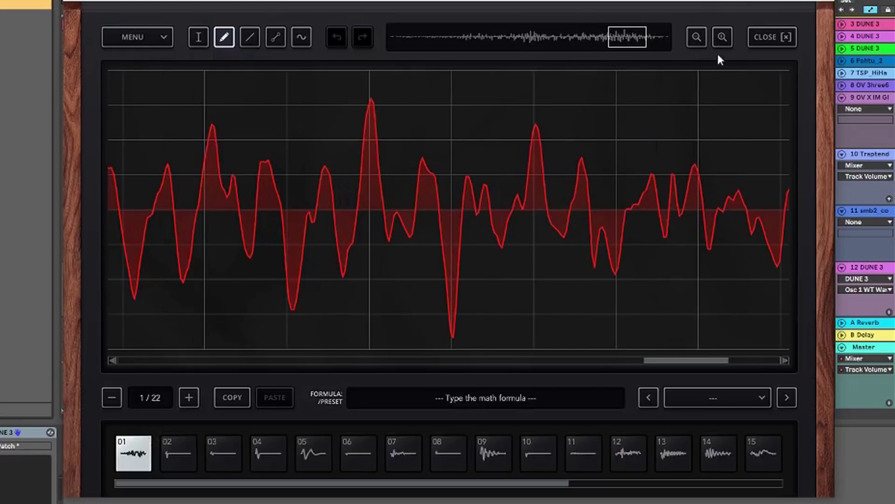
pyautogui.click(696, 36)
pyautogui.click(773, 36)
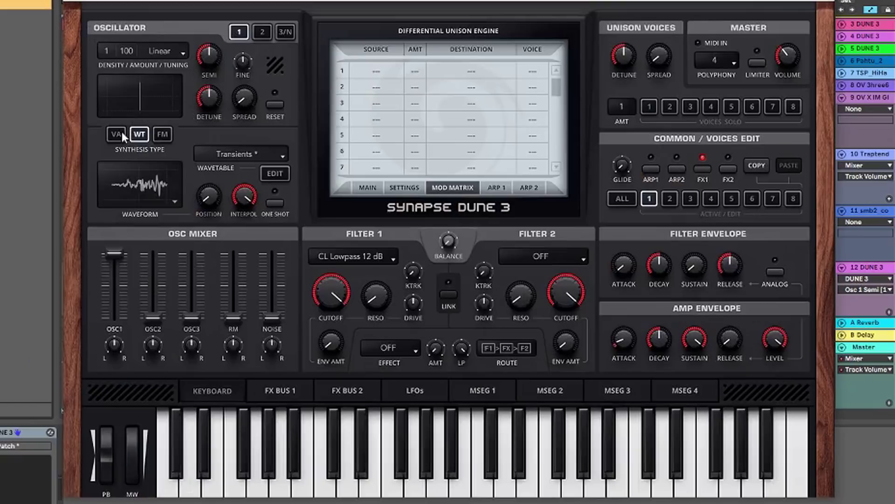
pyautogui.click(122, 131)
pyautogui.click(161, 187)
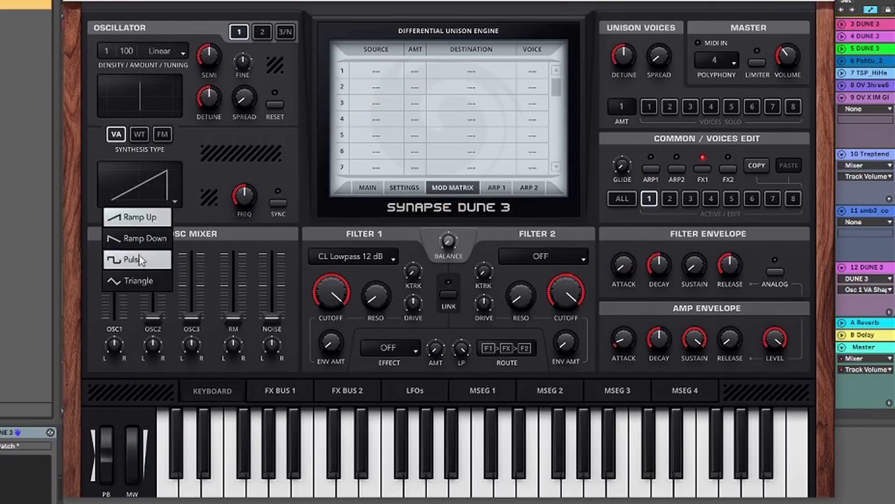
# Step: Keep Ramp Up and give oscillator 1 higher unison density, Gaussian tuning and amount 79
pyautogui.click(97, 139)
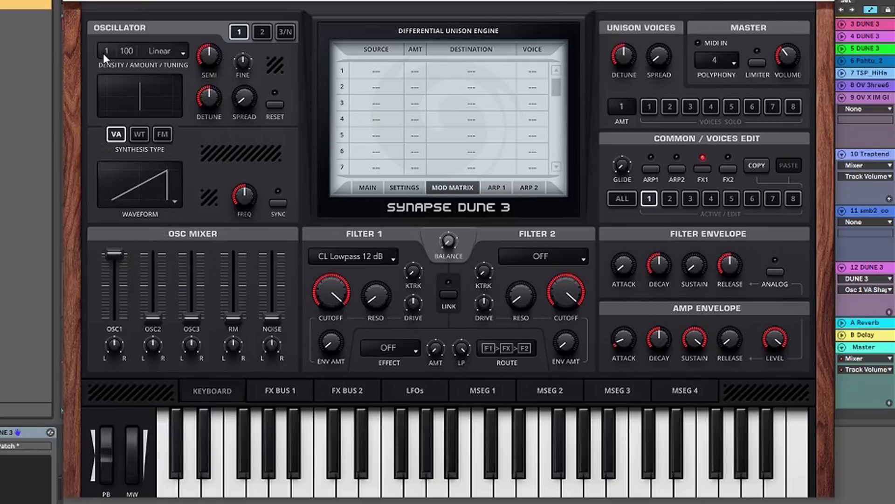
pyautogui.moveTo(103, 54); pyautogui.dragTo(177, 55)
pyautogui.click(176, 55)
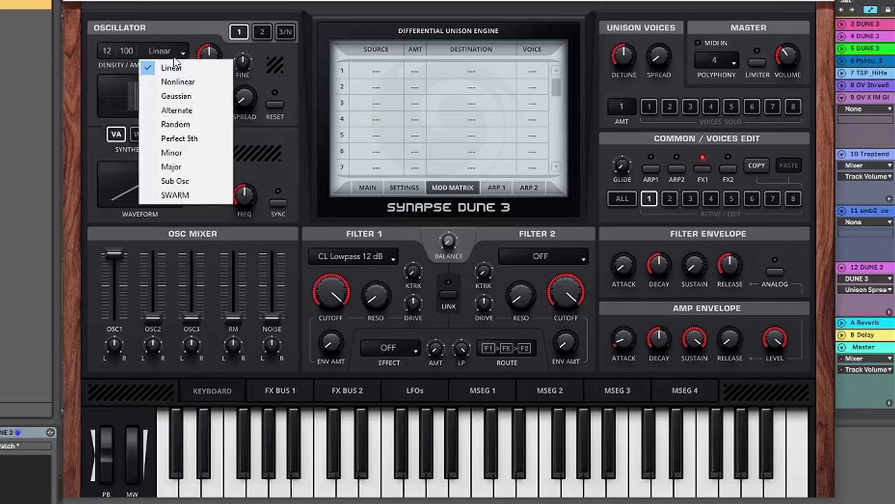
pyautogui.click(181, 83)
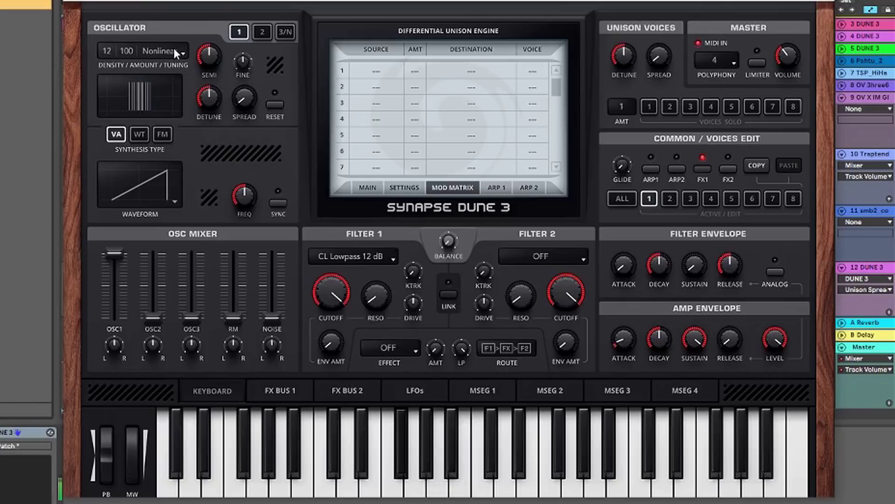
pyautogui.click(174, 49)
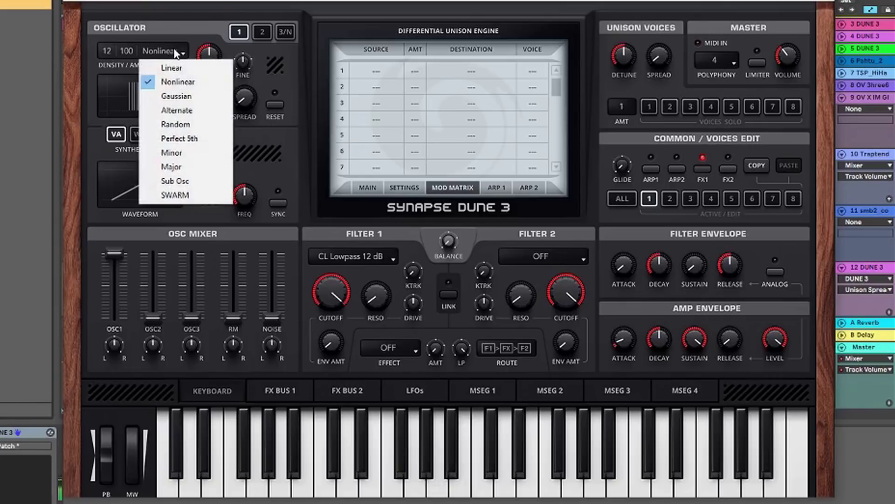
pyautogui.click(183, 96)
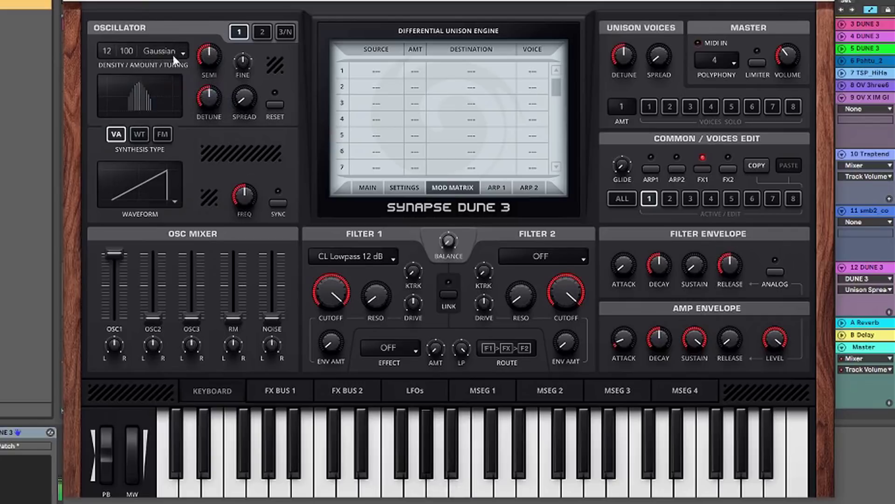
pyautogui.moveTo(127, 51); pyautogui.dragTo(244, 60)
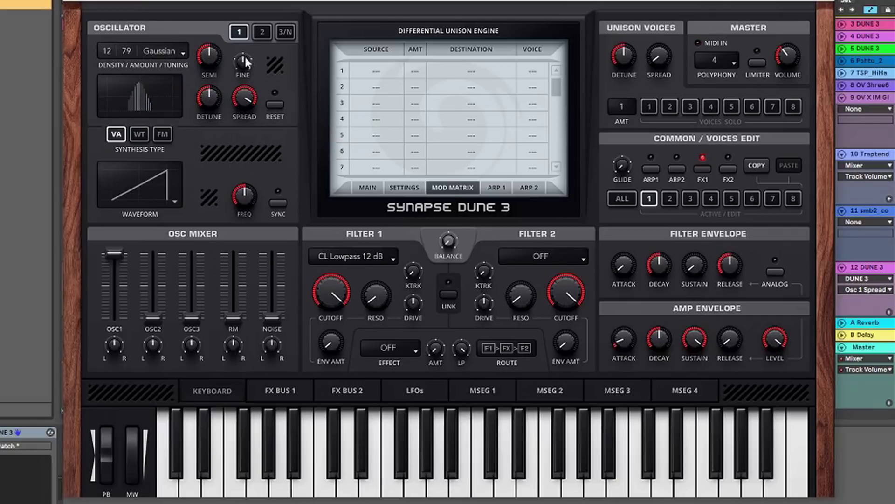
# Step: Mix in oscillator 2 near full with unison density 5, -6 semitones and SWARM tuning
pyautogui.click(260, 33)
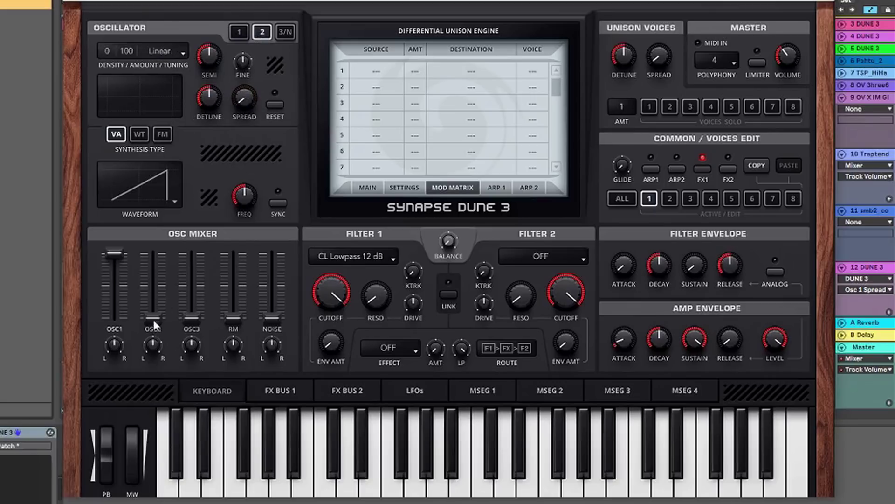
pyautogui.moveTo(154, 319); pyautogui.dragTo(154, 290)
pyautogui.moveTo(158, 347); pyautogui.dragTo(155, 254)
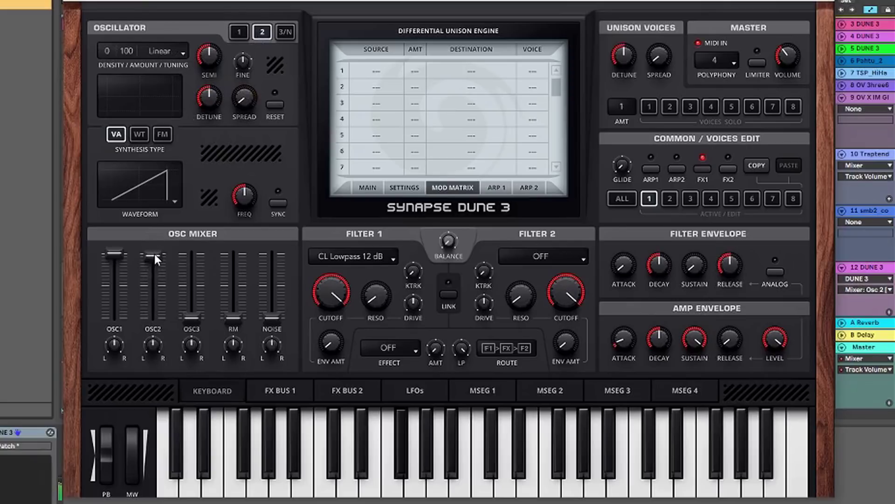
pyautogui.moveTo(106, 52); pyautogui.dragTo(105, 29)
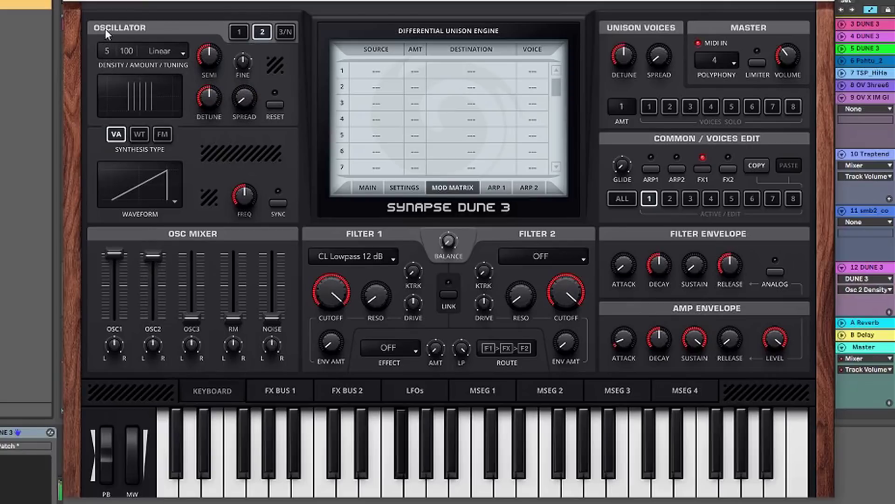
pyautogui.click(204, 56)
pyautogui.moveTo(203, 54); pyautogui.dragTo(204, 64)
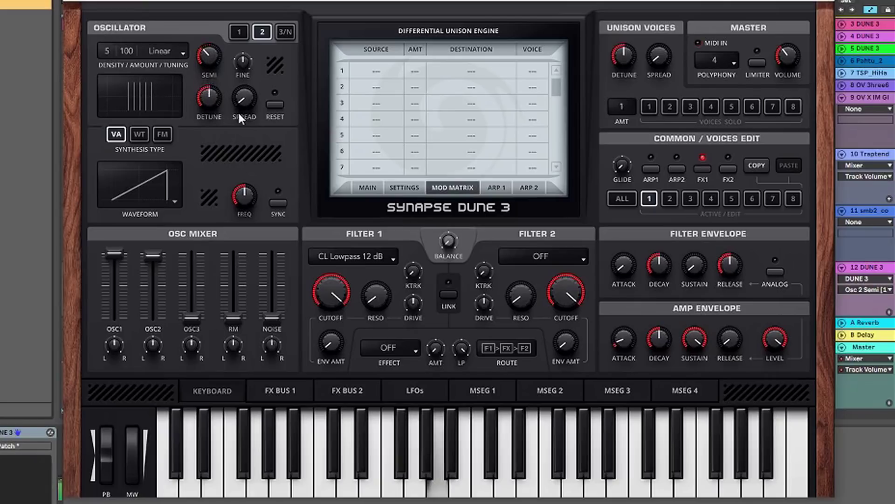
pyautogui.click(170, 50)
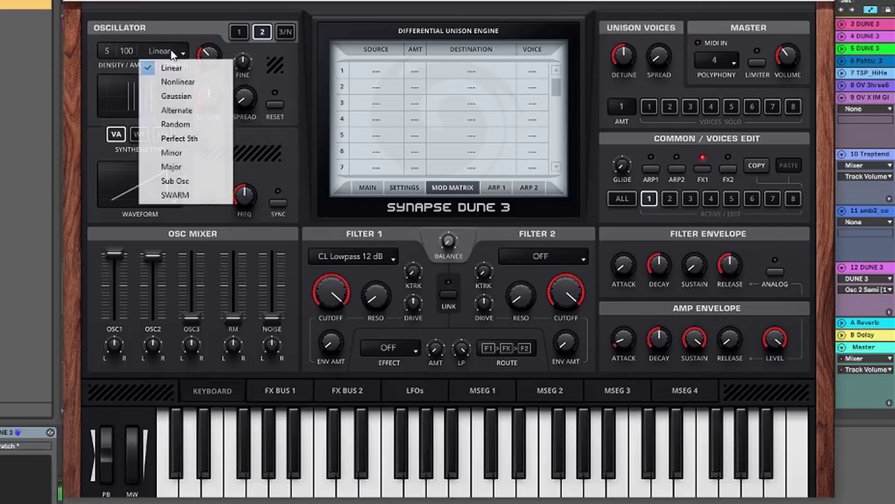
pyautogui.click(179, 194)
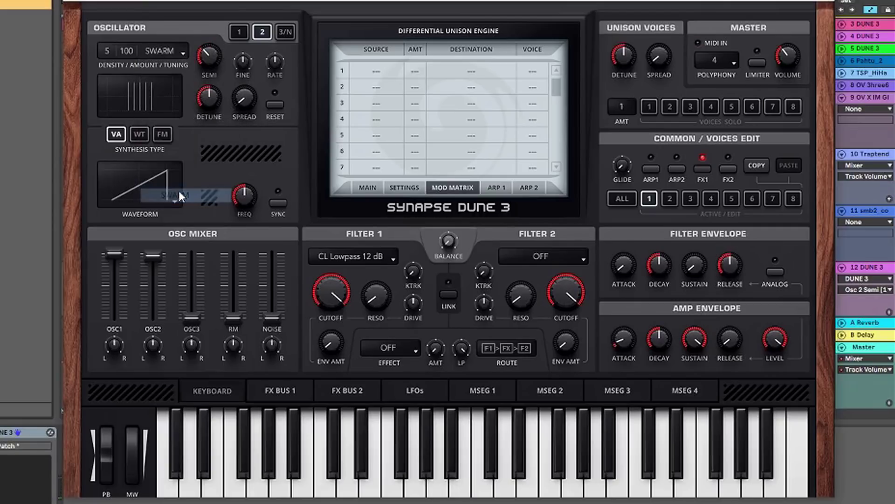
pyautogui.click(273, 64)
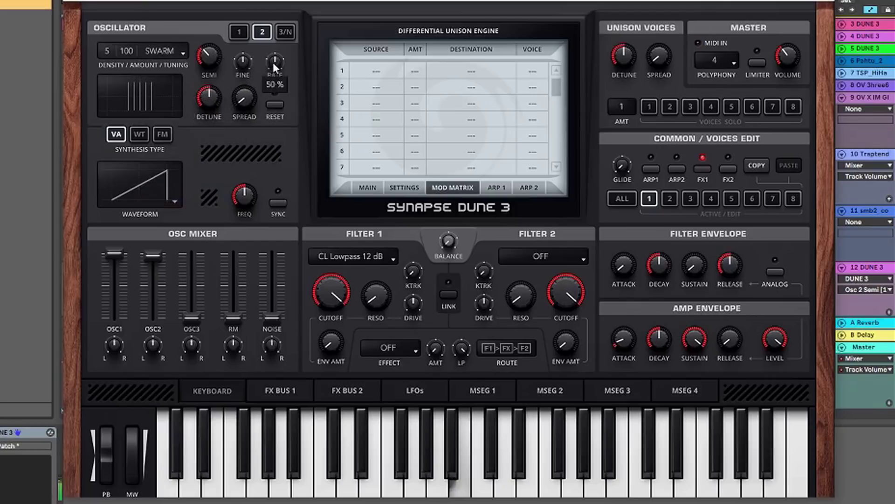
pyautogui.click(282, 35)
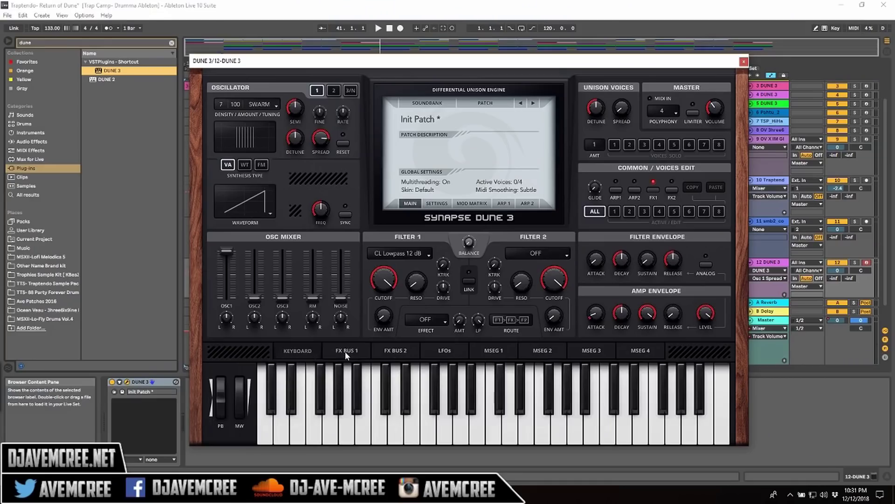
# Step: In FX bus 1, boost Equalizer 1's two bands near 80 Hz and 2.5 kHz
pyautogui.click(345, 351)
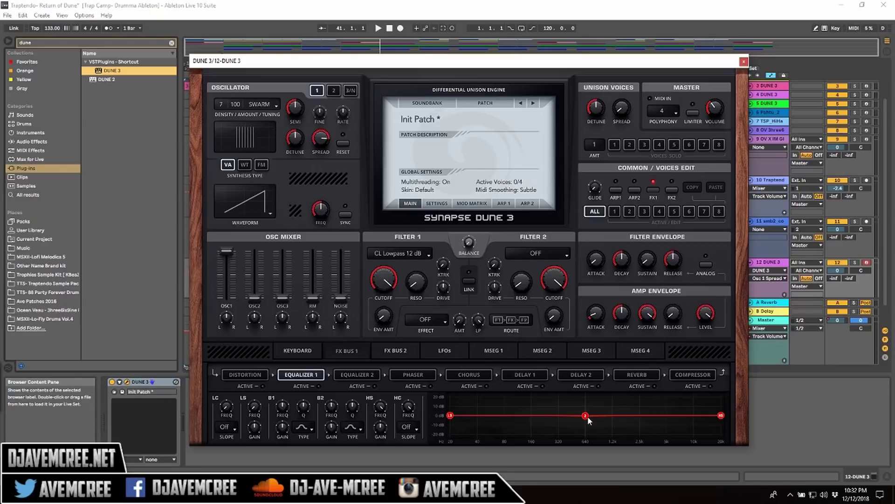
pyautogui.moveTo(590, 416); pyautogui.dragTo(511, 418)
pyautogui.moveTo(512, 413); pyautogui.dragTo(507, 401)
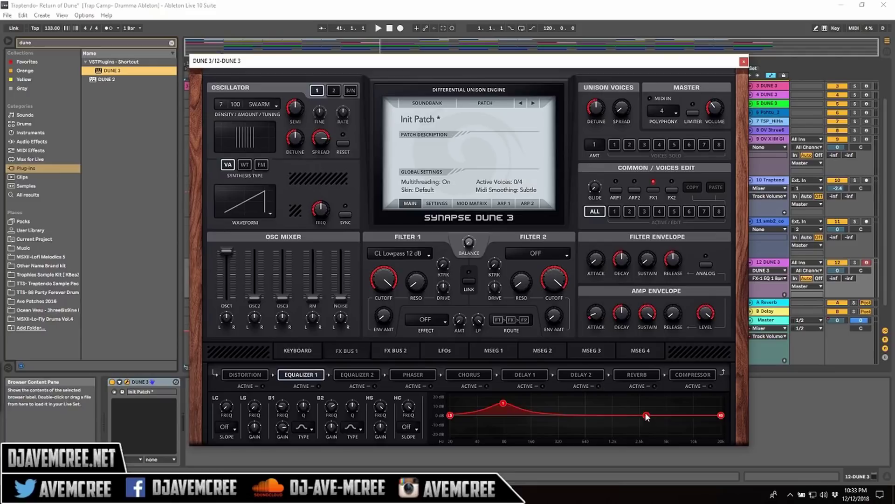
pyautogui.moveTo(645, 414); pyautogui.dragTo(634, 404)
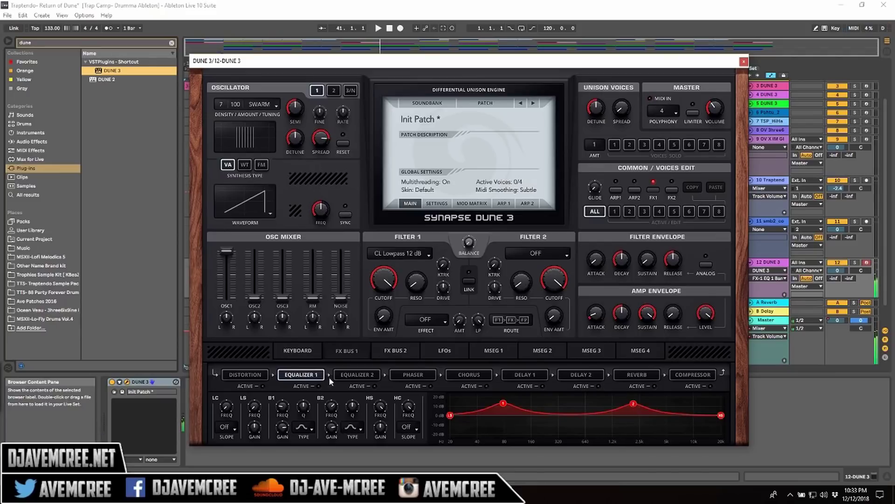
# Step: Activate Equalizer 1, turn both bands into low-mid and upper-mid cuts, and enable Reverb
pyautogui.click(319, 386)
pyautogui.moveTo(501, 408); pyautogui.dragTo(544, 435)
pyautogui.moveTo(627, 405); pyautogui.dragTo(632, 429)
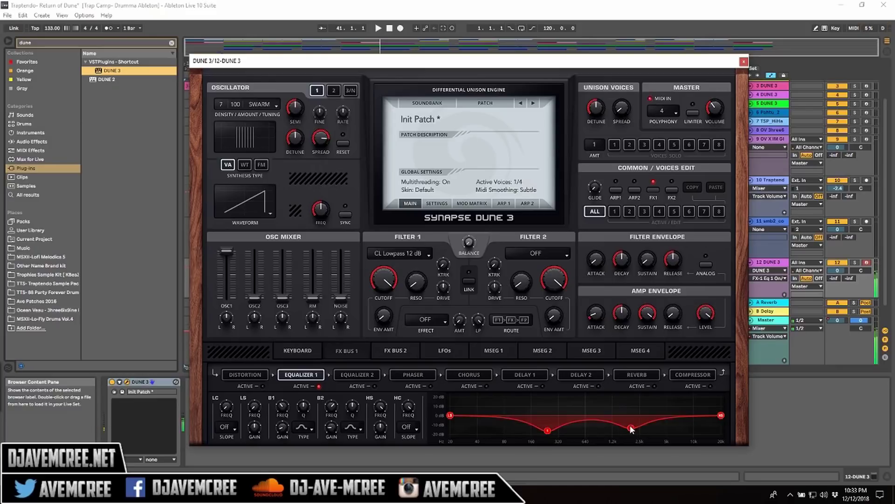
pyautogui.click(655, 384)
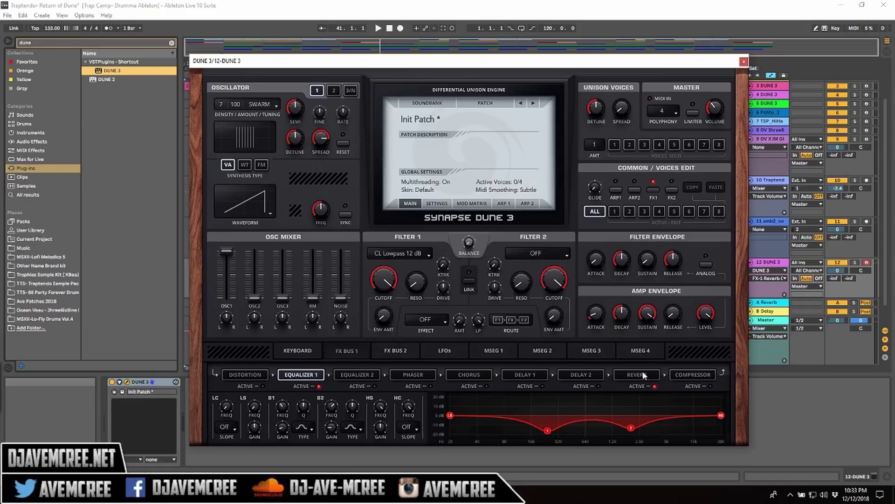
# Step: Bring EQ band 1 back near 0 dB and make band 2's cut shallower
pyautogui.click(644, 375)
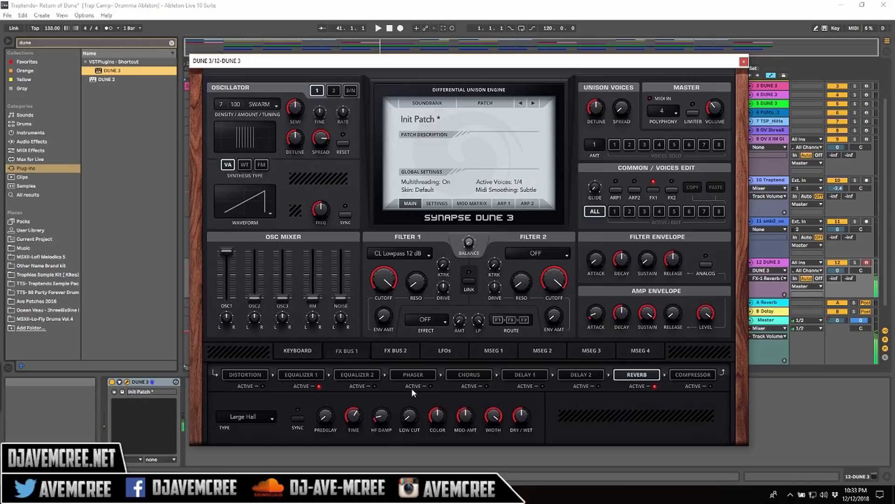
pyautogui.click(312, 376)
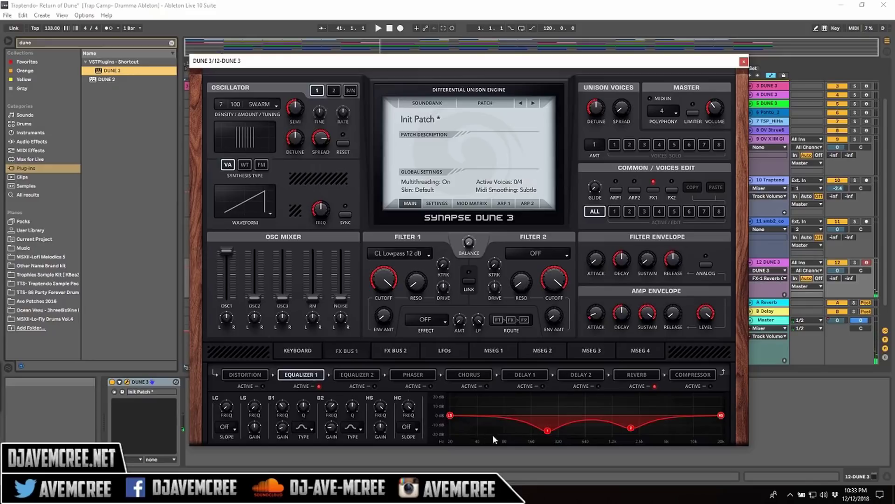
pyautogui.moveTo(546, 430); pyautogui.dragTo(533, 412)
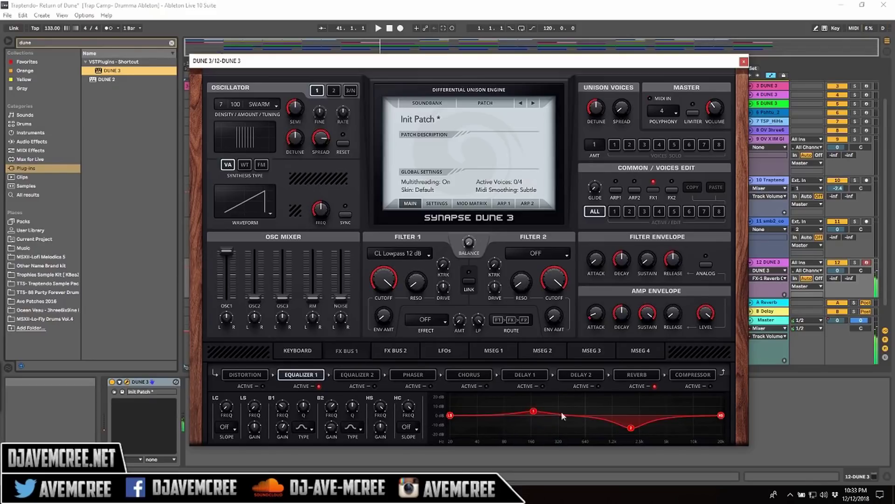
pyautogui.moveTo(632, 430); pyautogui.dragTo(637, 418)
# Step: Set the reverb type to Shimmer Hall
pyautogui.click(638, 378)
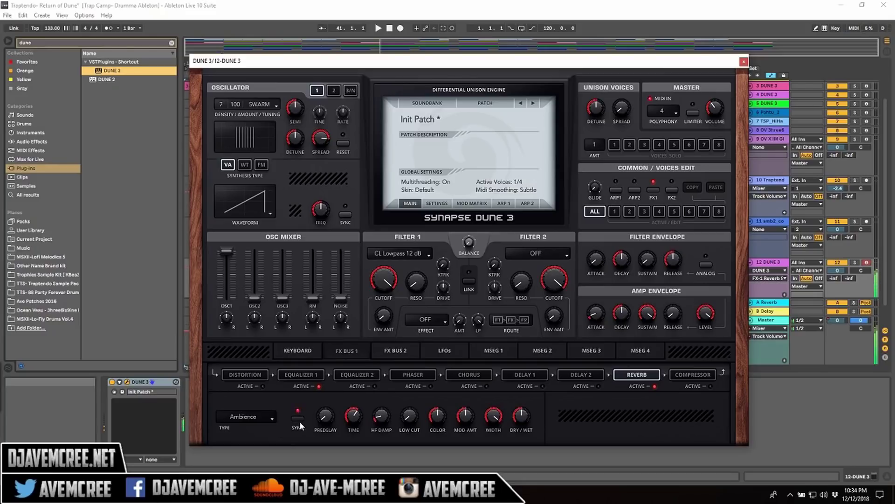
pyautogui.click(266, 417)
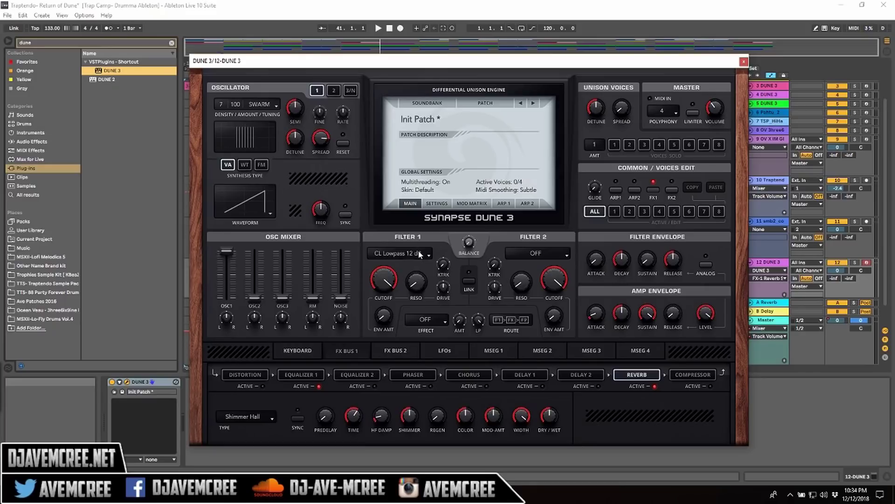
pyautogui.click(420, 254)
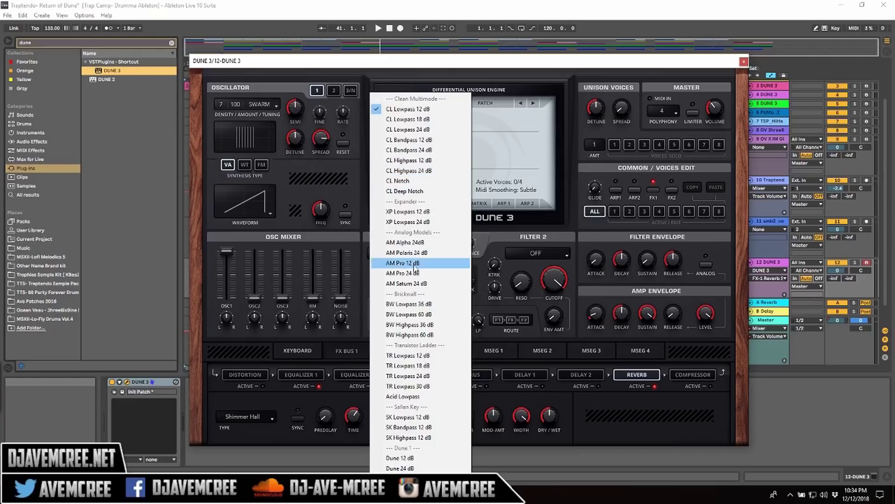
# Step: Set Filter 1 to BW Lowpass 60 dB, lower its cutoff, and raise key tracking to 39%
pyautogui.click(414, 315)
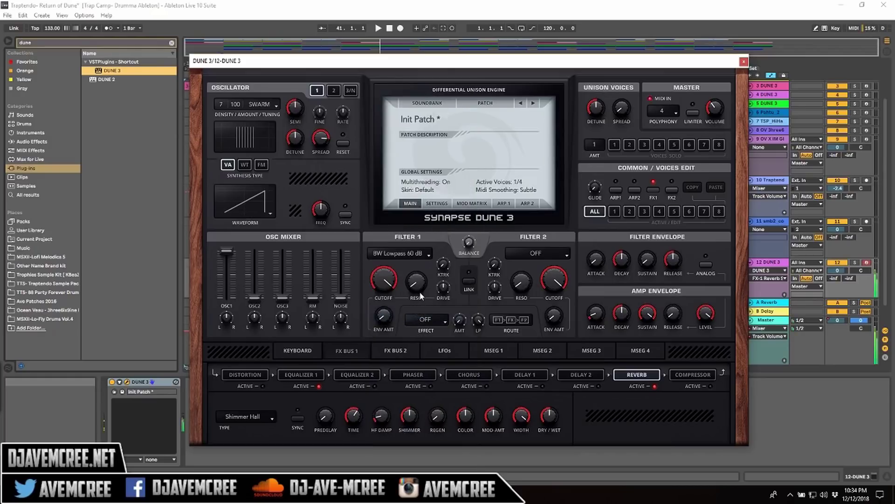
pyautogui.moveTo(383, 280); pyautogui.dragTo(419, 239)
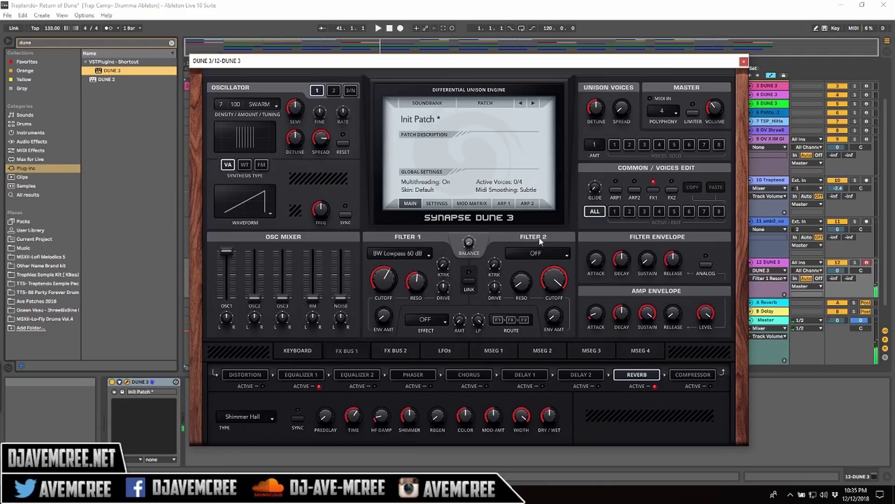
pyautogui.click(545, 250)
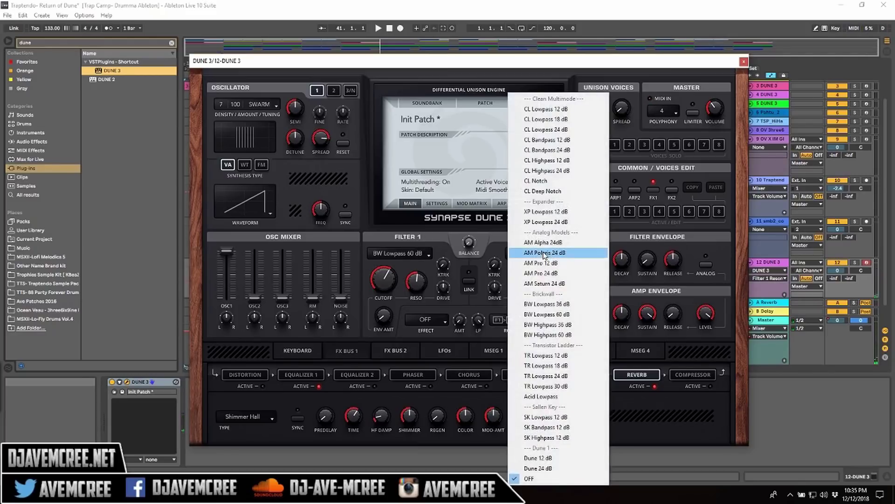
pyautogui.click(547, 254)
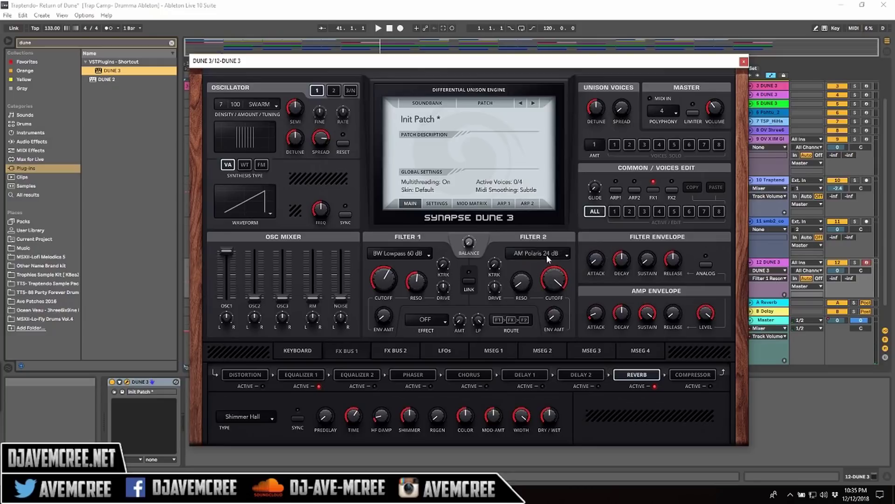
pyautogui.moveTo(444, 265); pyautogui.dragTo(441, 239)
pyautogui.click(467, 281)
pyautogui.click(470, 282)
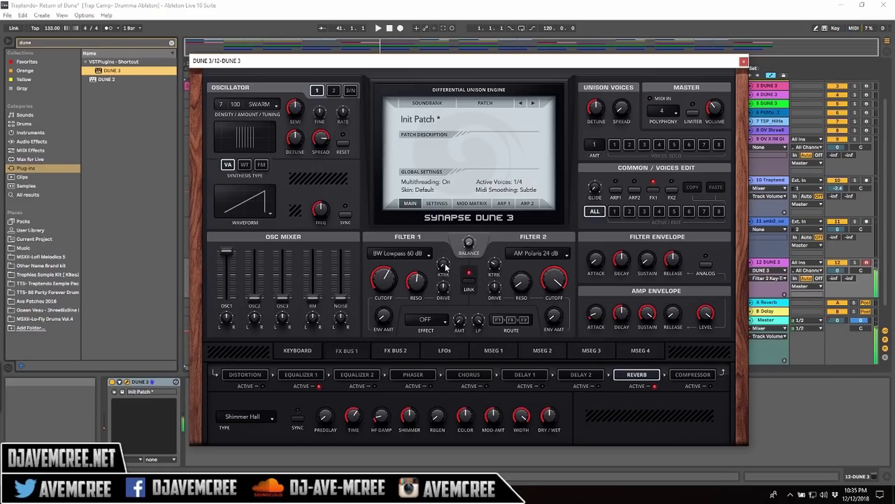
pyautogui.moveTo(443, 264)
pyautogui.moveTo(444, 264)
pyautogui.mouseDown()
pyautogui.moveTo(440, 203)
pyautogui.moveTo(452, 262)
pyautogui.moveTo(438, 222)
pyautogui.moveTo(444, 258)
pyautogui.mouseUp()
# Step: Switch Filter 2 to Dune 24 dB, lower its cutoff, and set Balance to 66% F2
pyautogui.click(543, 256)
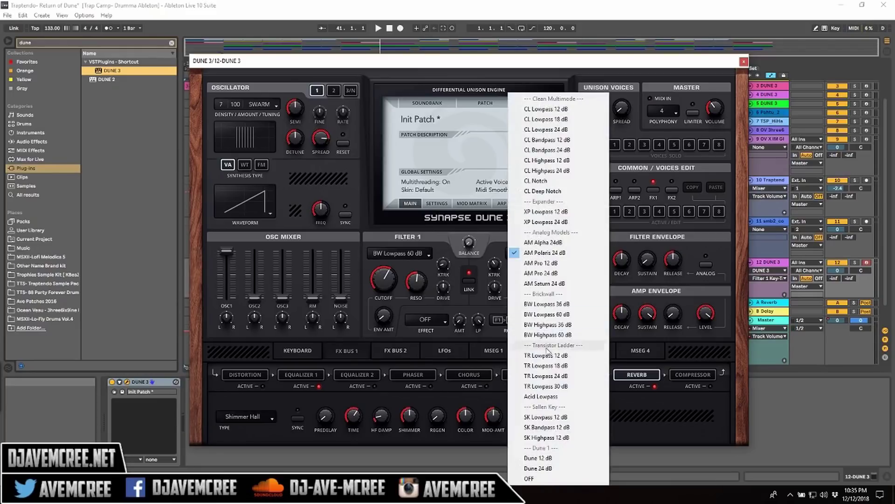
pyautogui.click(552, 467)
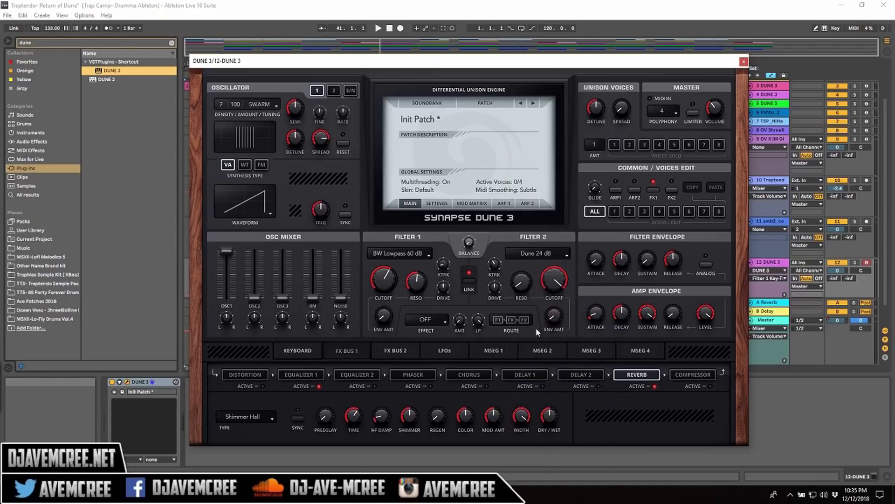
pyautogui.moveTo(545, 283); pyautogui.dragTo(547, 314)
pyautogui.moveTo(468, 252); pyautogui.dragTo(464, 211)
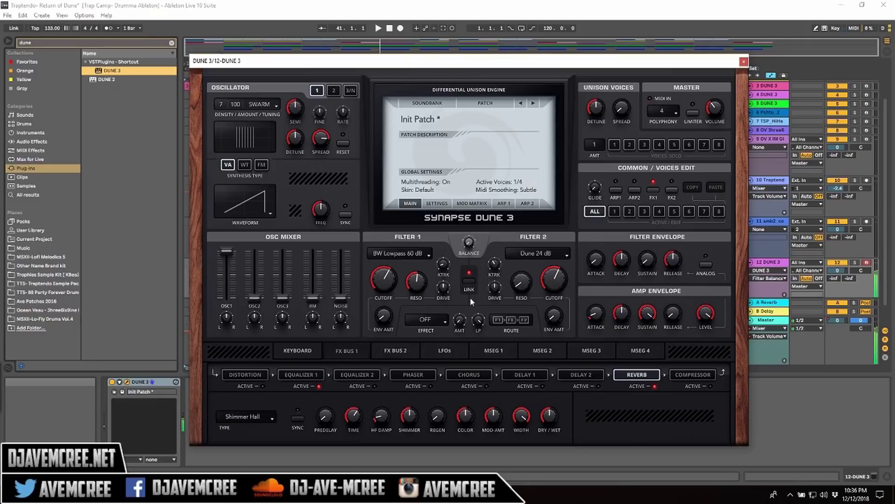
# Step: In the mod matrix's first slot, route LFO 1 to Filter Balance at +64
pyautogui.click(468, 203)
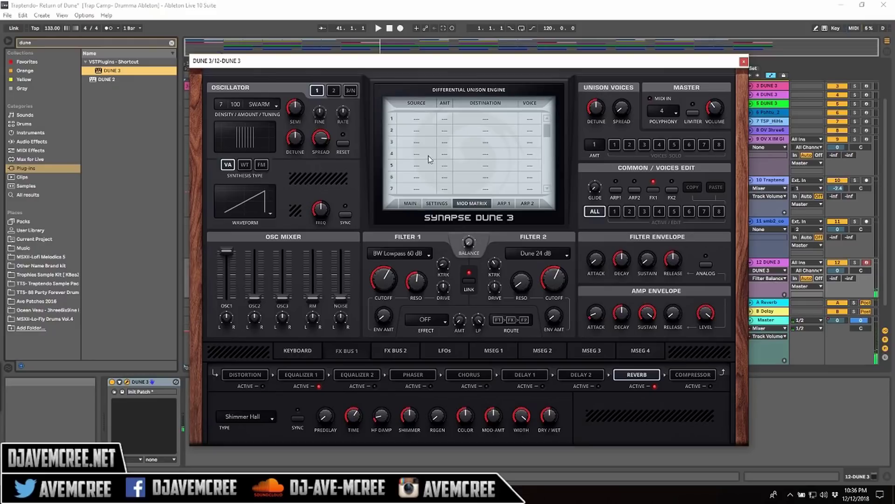
pyautogui.click(416, 121)
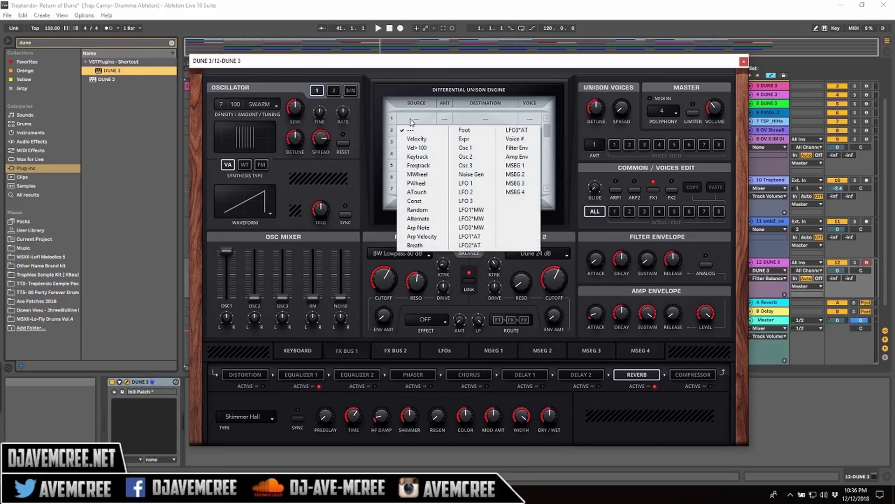
pyautogui.click(461, 185)
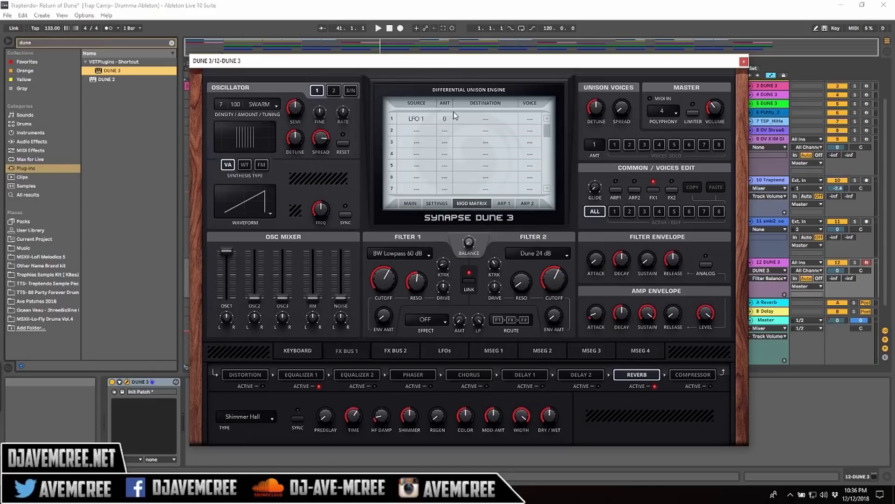
pyautogui.moveTo(448, 120); pyautogui.dragTo(444, 70)
pyautogui.click(485, 122)
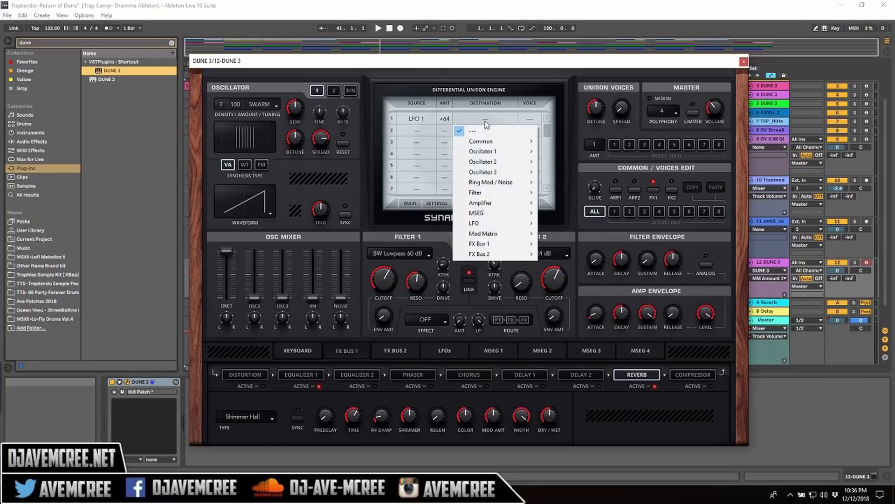
pyautogui.moveTo(497, 234)
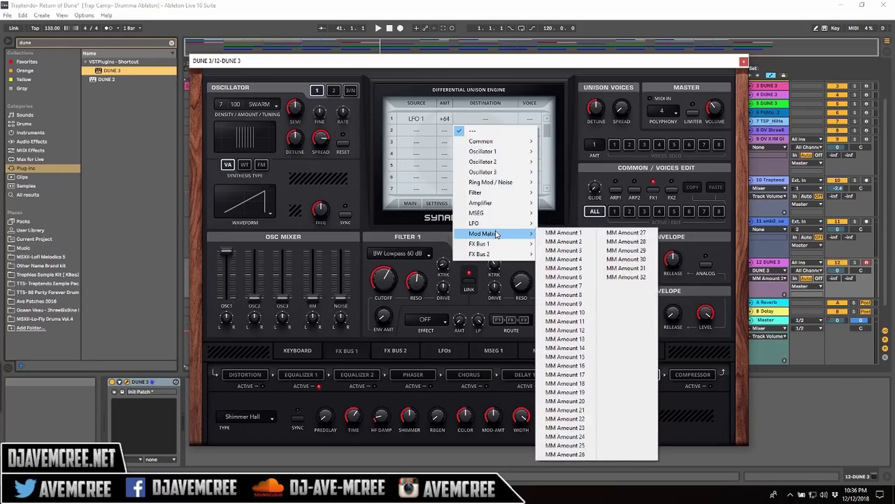
pyautogui.moveTo(499, 196)
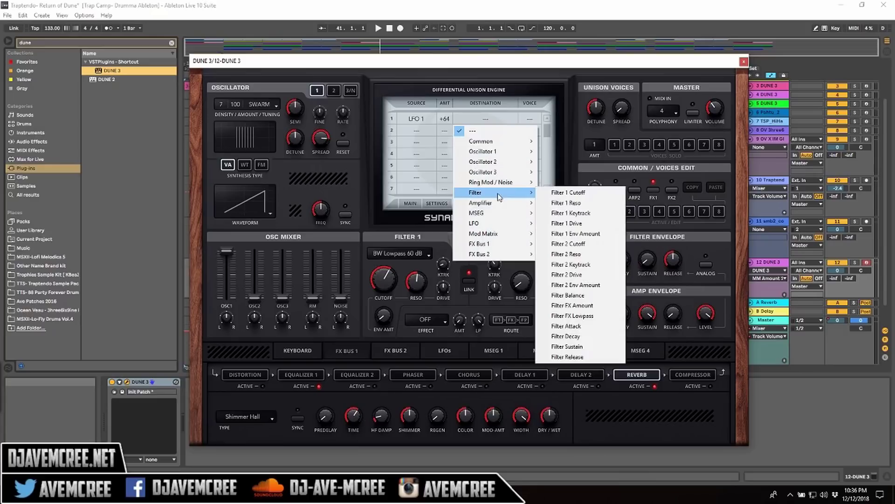
pyautogui.click(573, 293)
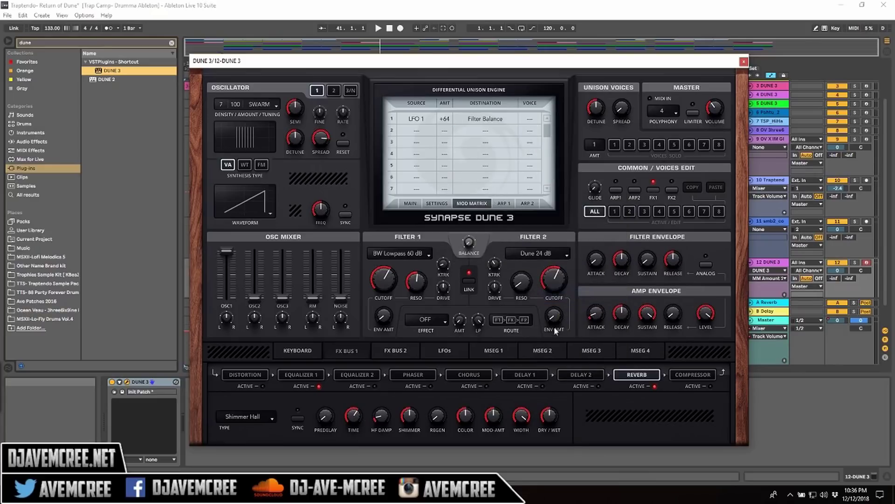
pyautogui.click(454, 350)
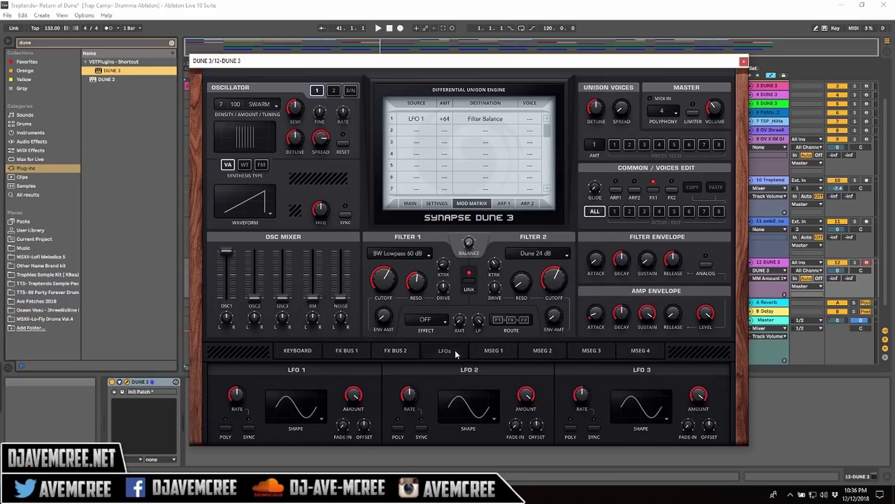
# Step: Give LFO 1 the Rand Pulse shape, sync it to tempo, and set its rate to 1/8
pyautogui.click(320, 418)
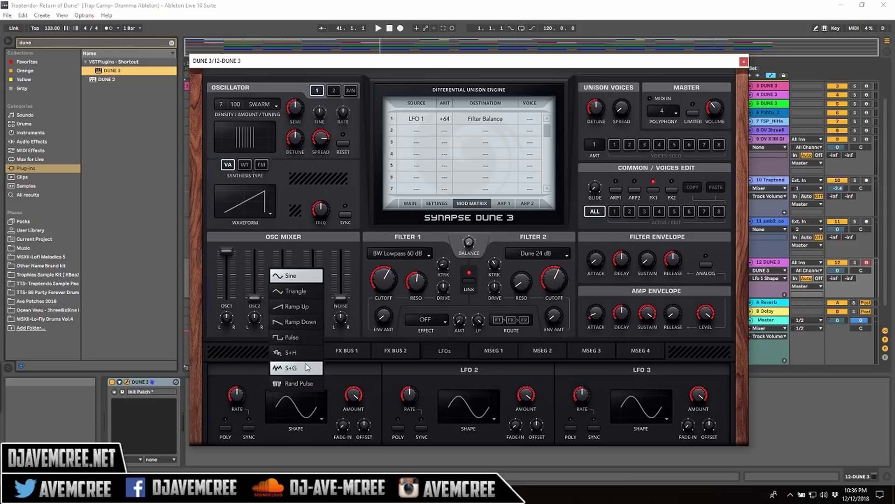
pyautogui.click(305, 384)
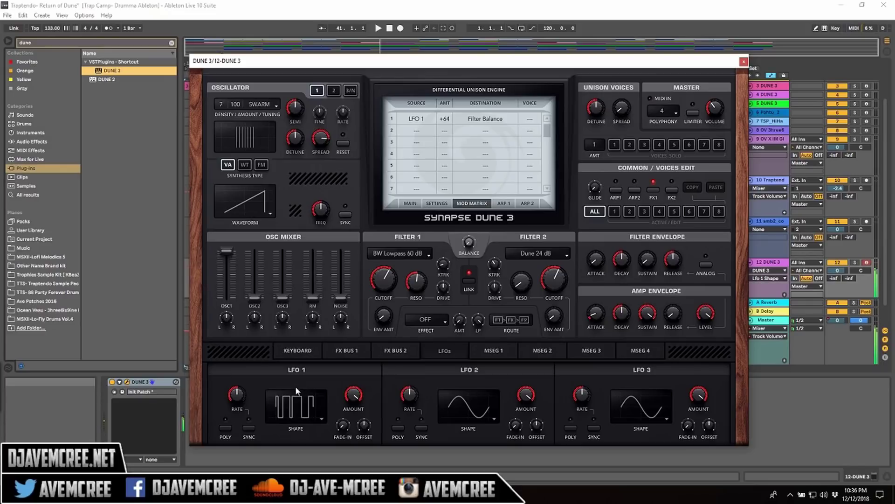
pyautogui.click(250, 426)
pyautogui.click(234, 393)
pyautogui.moveTo(235, 394); pyautogui.dragTo(230, 372)
# Step: Set the filter effect to Vowel at 25% amount, fed by F1/F2 in parallel
pyautogui.click(444, 321)
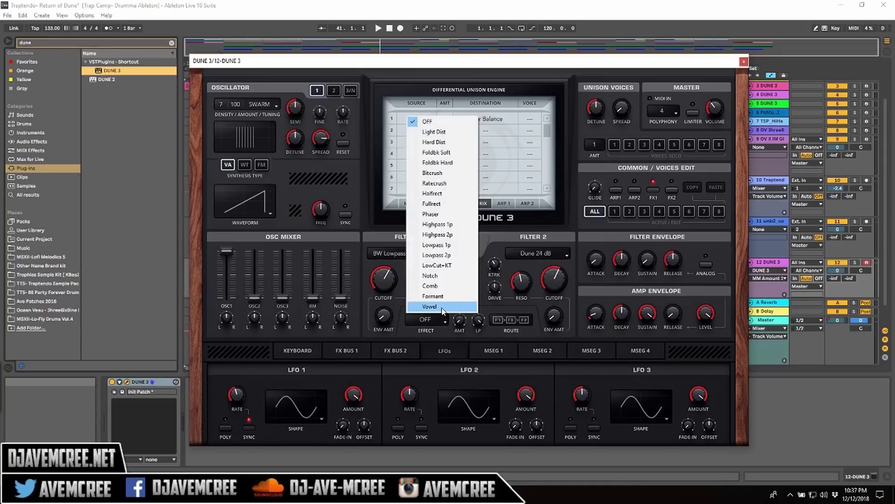
pyautogui.click(442, 308)
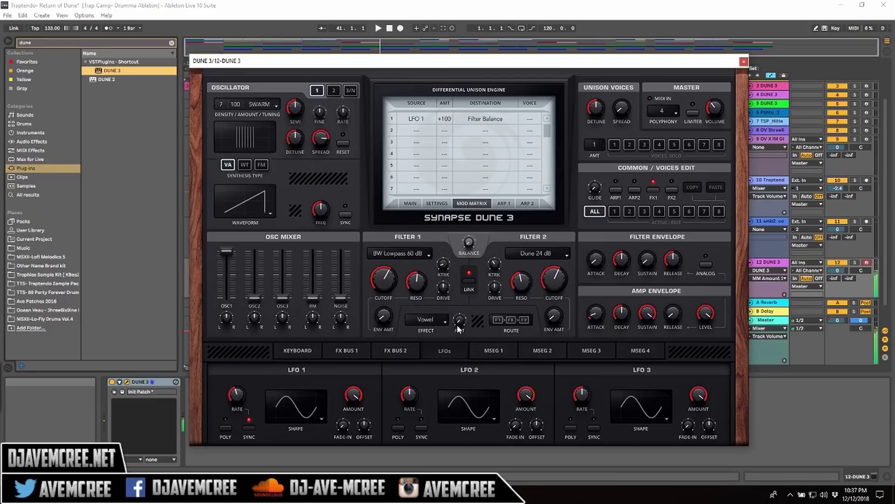
pyautogui.moveTo(460, 320); pyautogui.dragTo(460, 274)
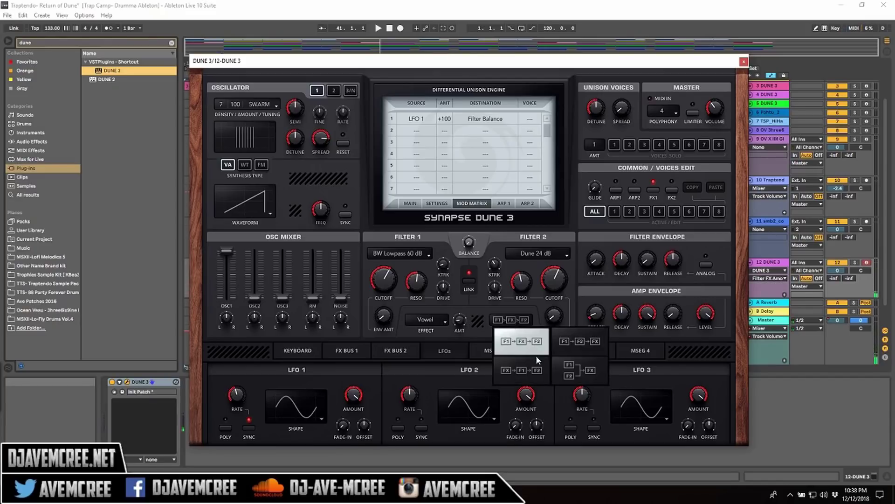
pyautogui.click(572, 365)
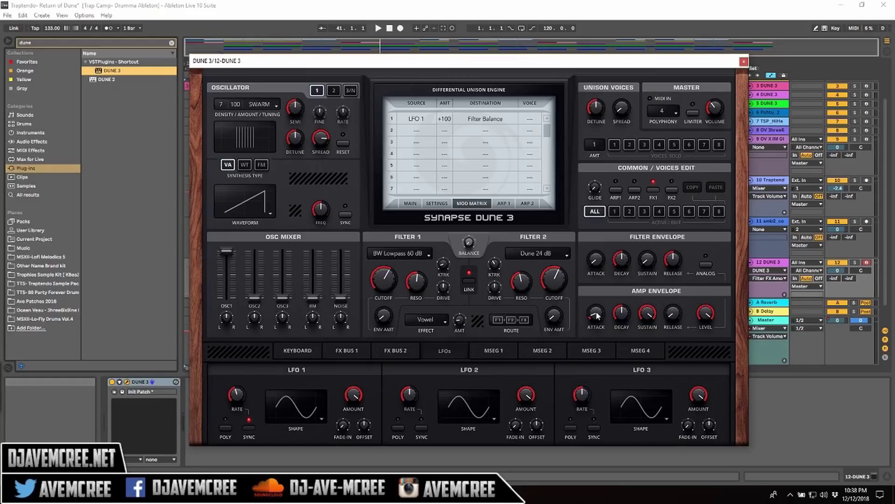
# Step: Turn the amp envelope Attack and Sustain knobs fully down and view the empty MSEG 1 page
pyautogui.moveTo(596, 311); pyautogui.dragTo(594, 266)
pyautogui.moveTo(596, 311); pyautogui.dragTo(598, 377)
pyautogui.moveTo(651, 313); pyautogui.dragTo(691, 474)
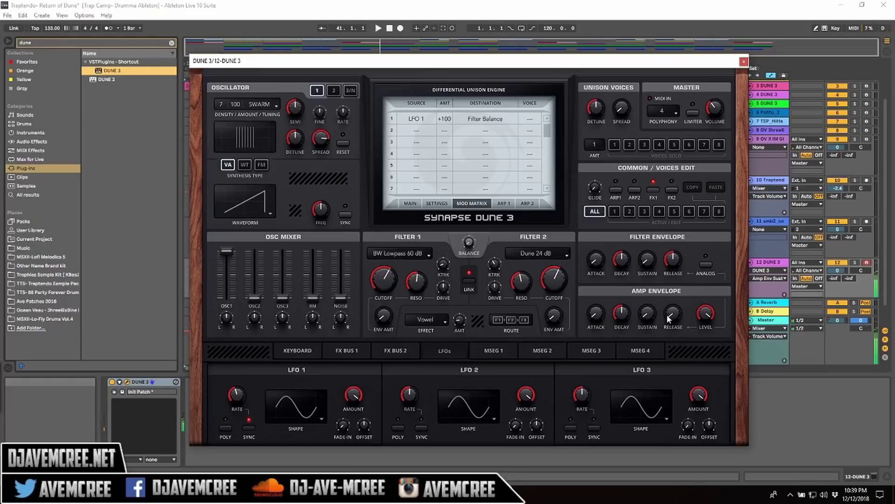
pyautogui.click(504, 350)
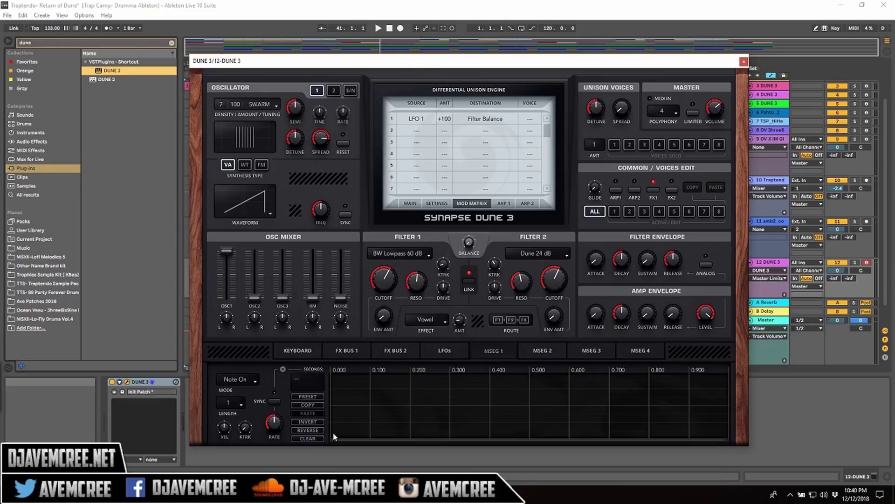
# Step: Draw a multi-point MSEG 1 envelope shape ending with a drop to the last point
pyautogui.click(372, 397)
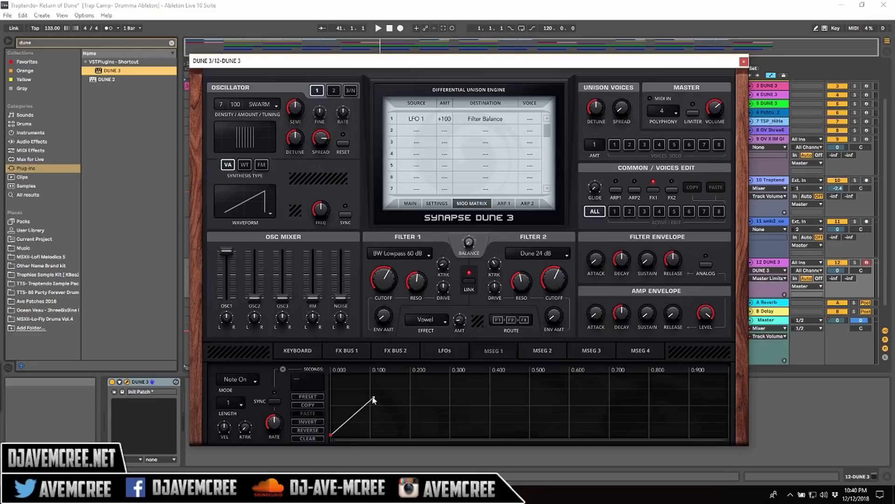
pyautogui.click(411, 392)
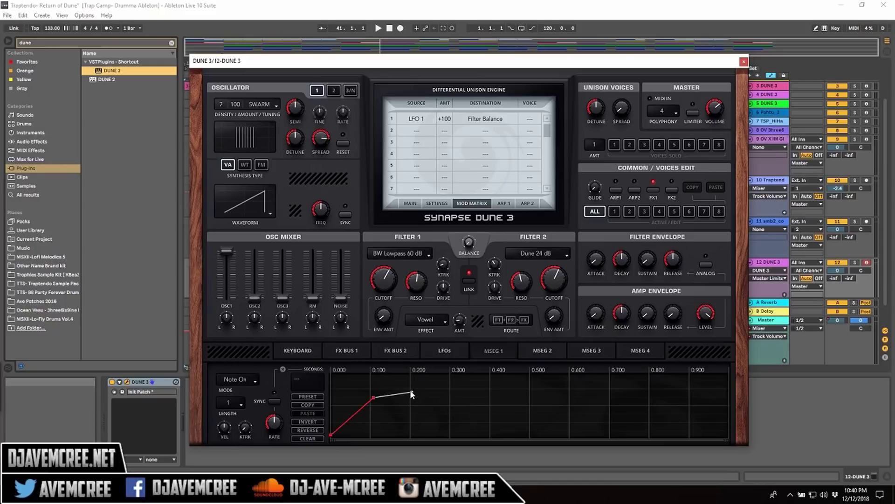
pyautogui.click(447, 405)
pyautogui.click(502, 384)
pyautogui.click(529, 404)
pyautogui.click(569, 388)
pyautogui.moveTo(572, 390); pyautogui.dragTo(739, 443)
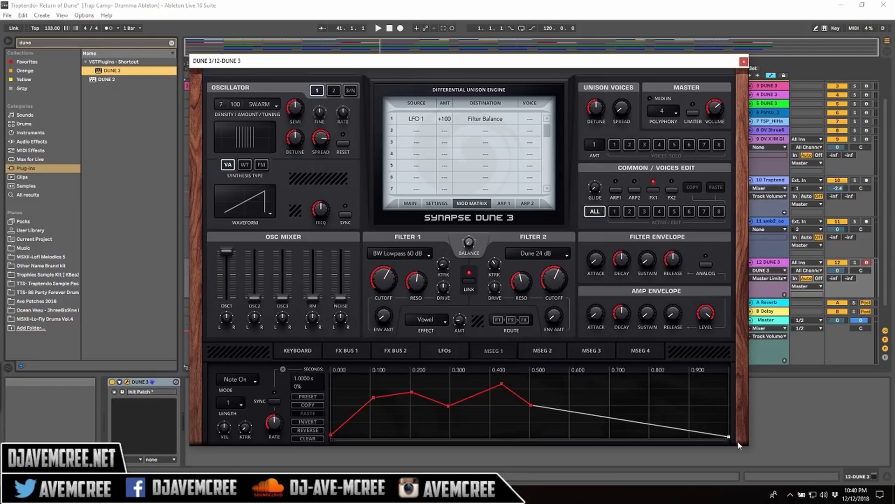
pyautogui.moveTo(638, 424)
pyautogui.mouseDown()
pyautogui.moveTo(637, 355)
pyautogui.moveTo(624, 429)
pyautogui.mouseUp()
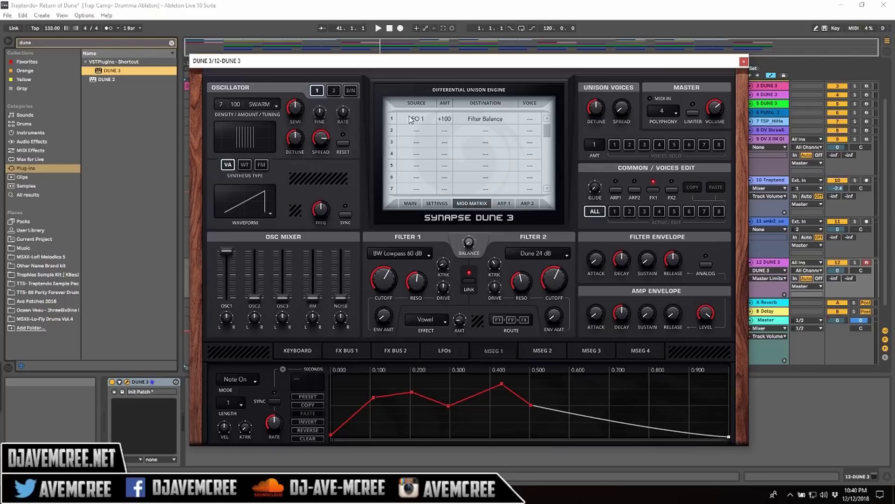
# Step: Make MSEG 1 the first mod slot's source, raise amp sustain, and nudge attack up slightly
pyautogui.click(411, 120)
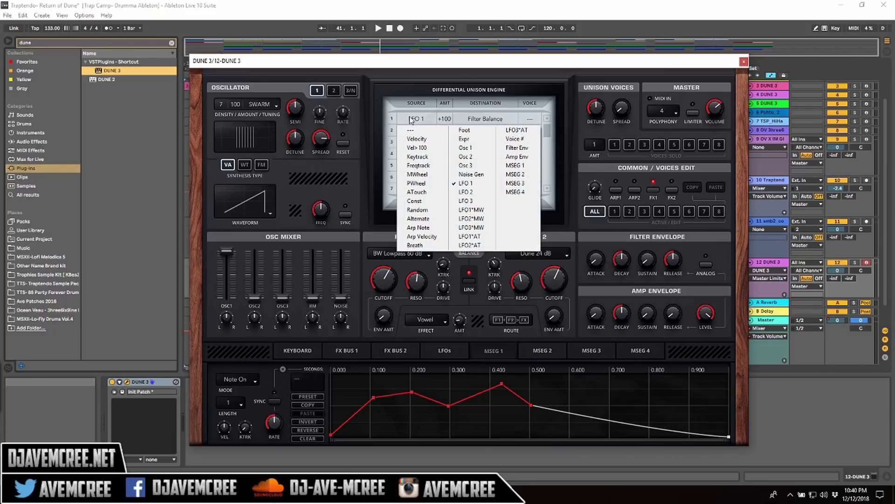
pyautogui.click(512, 165)
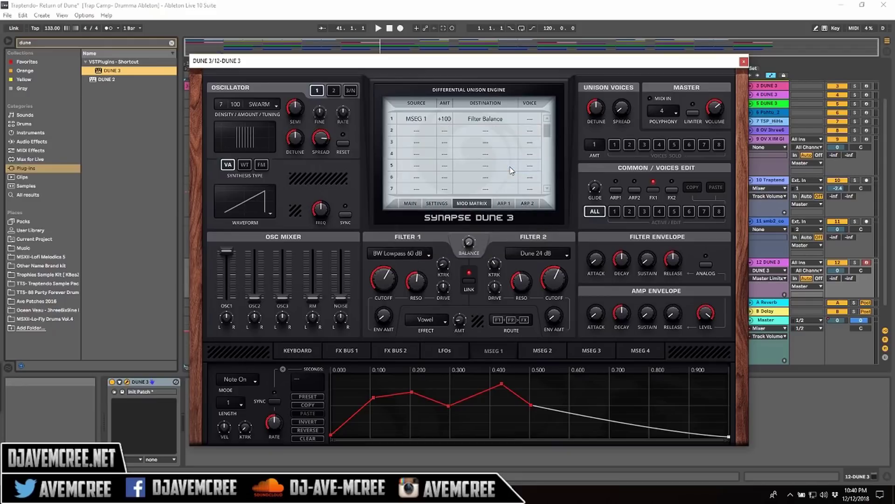
pyautogui.moveTo(644, 322); pyautogui.dragTo(640, 318)
pyautogui.moveTo(597, 321); pyautogui.dragTo(598, 317)
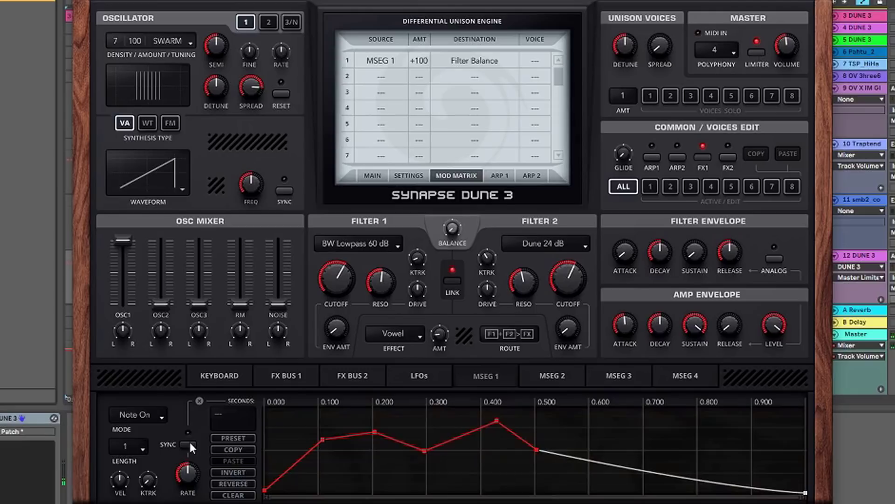
# Step: Sync MSEG 1 to tempo at a 1/4T rate and set its mode to Loop
pyautogui.click(189, 443)
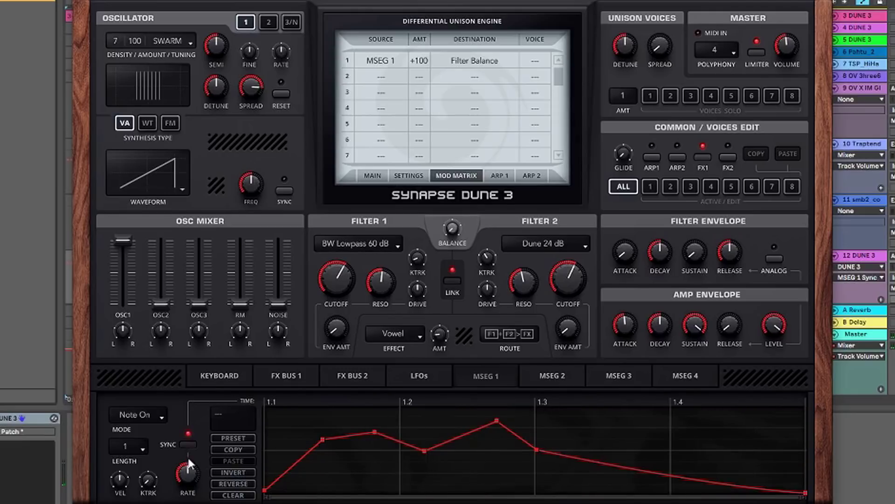
pyautogui.moveTo(186, 473); pyautogui.dragTo(185, 471)
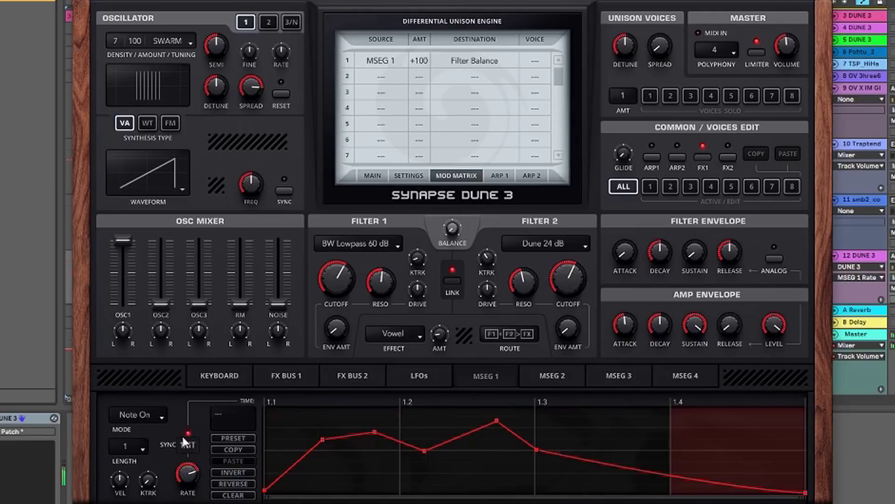
pyautogui.click(151, 415)
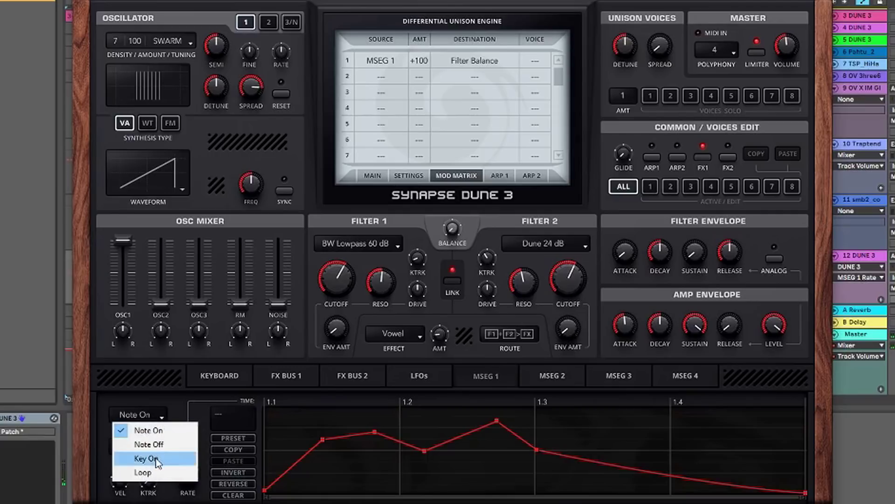
pyautogui.click(158, 472)
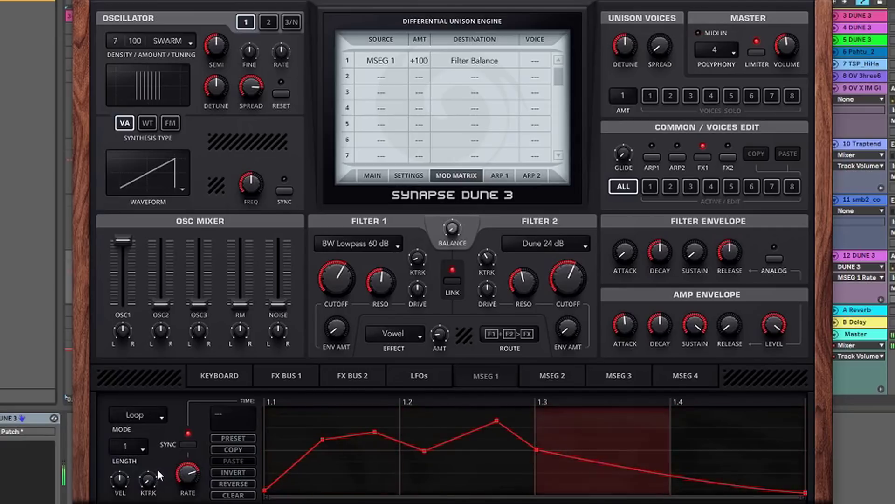
pyautogui.click(499, 176)
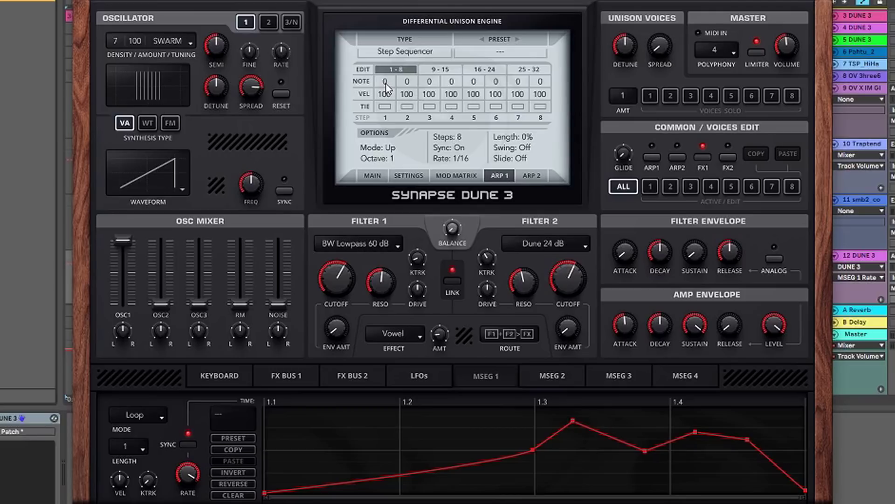
# Step: Turn on ARP 1 with a 4-octave range and switch its type to Midi
pyautogui.click(653, 157)
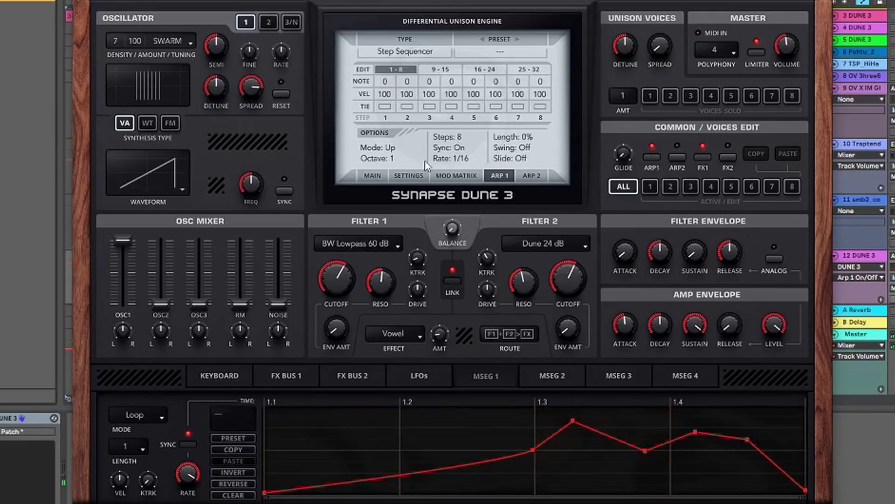
pyautogui.click(391, 159)
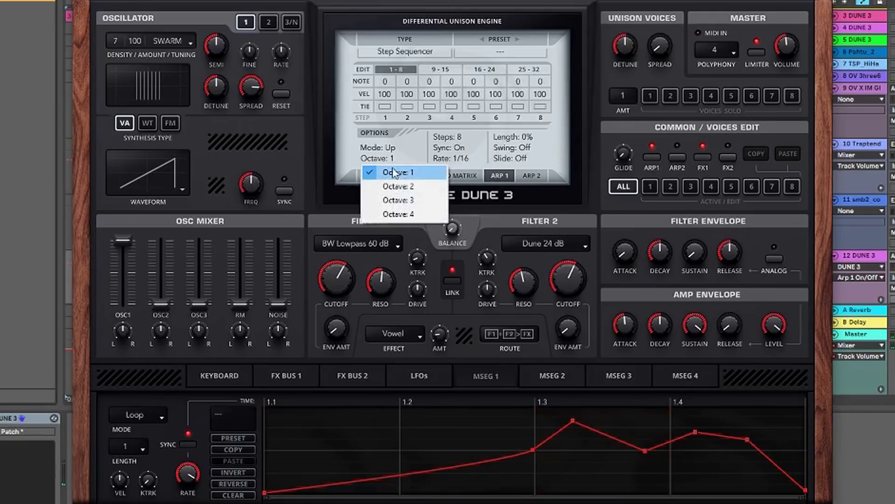
pyautogui.click(400, 220)
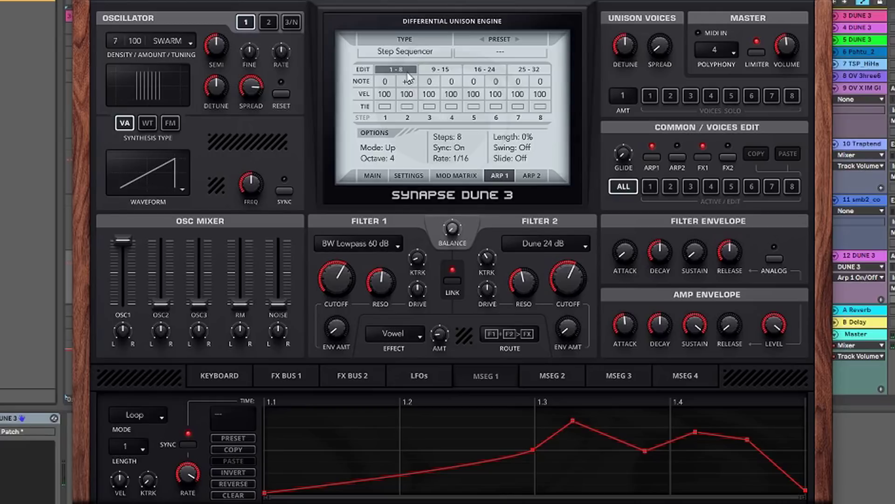
pyautogui.scroll(5, 408, 78)
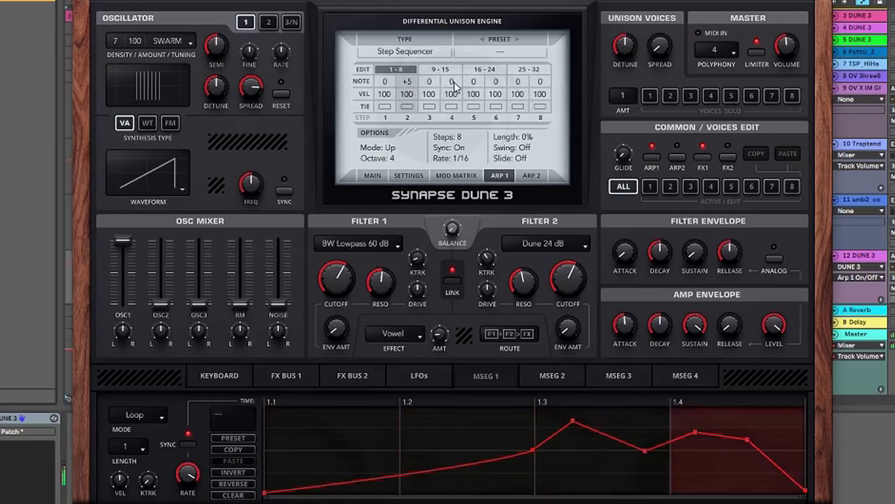
pyautogui.click(416, 53)
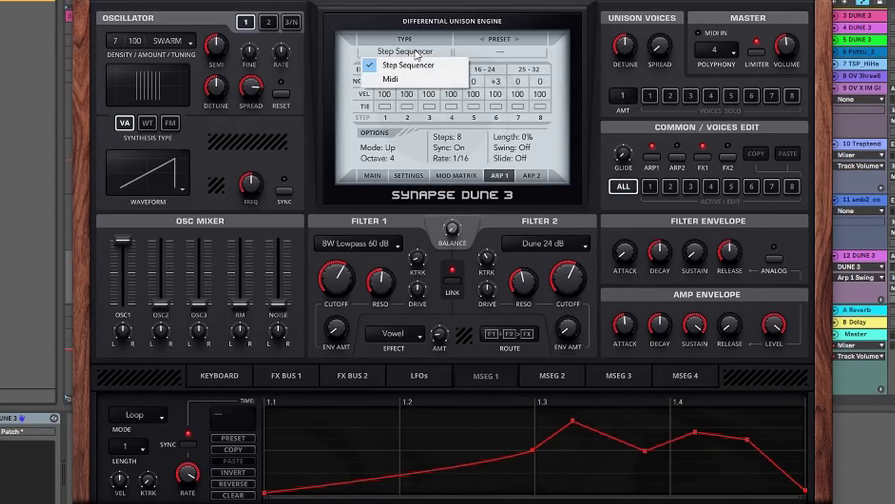
pyautogui.click(412, 80)
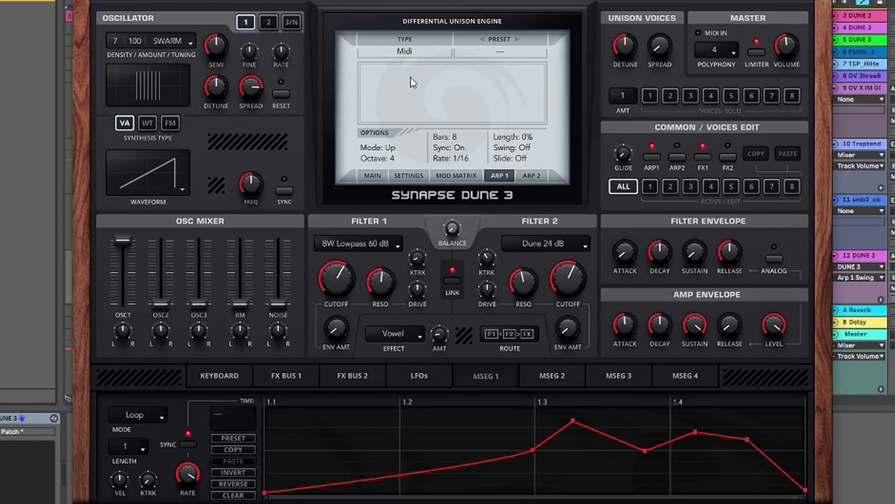
# Step: Set ARP 1 to Playback mode and load MIDI_Triforce_G_min as its pattern
pyautogui.click(391, 147)
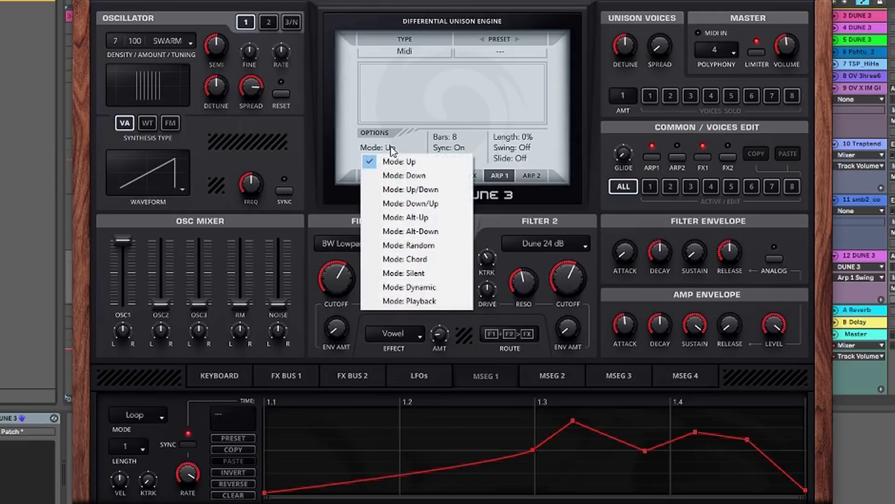
pyautogui.click(417, 301)
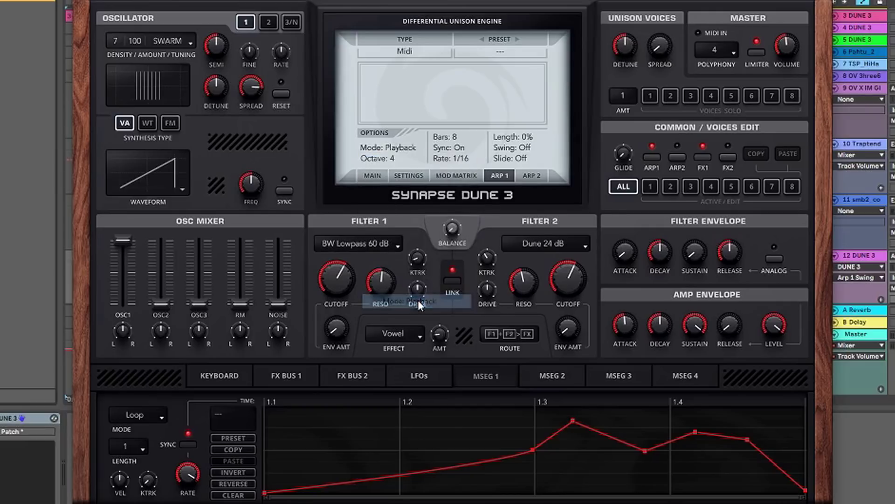
pyautogui.click(500, 52)
pyautogui.click(504, 66)
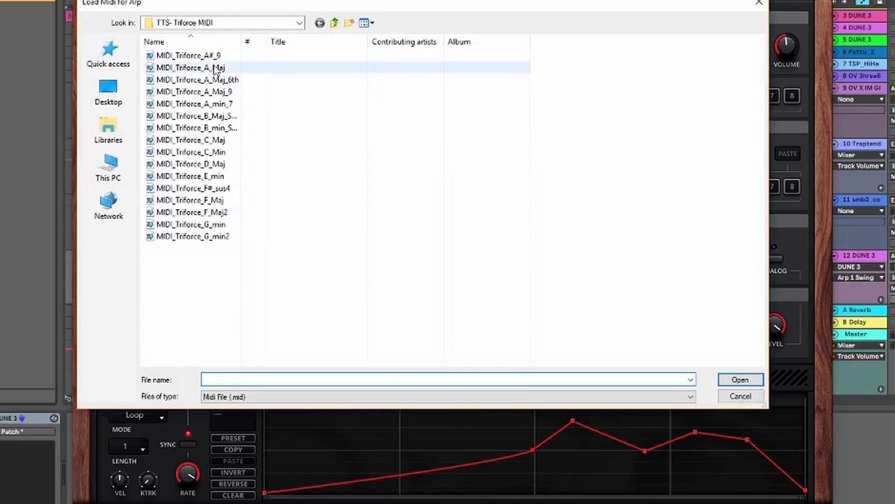
pyautogui.doubleClick(212, 225)
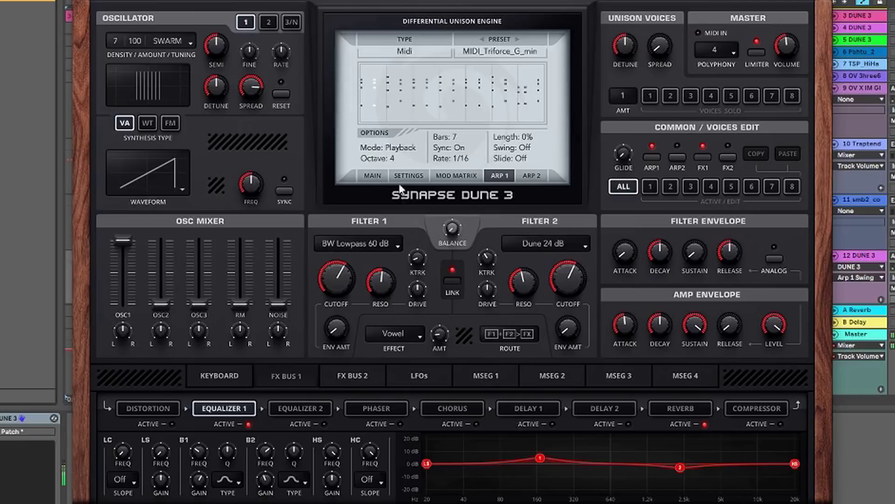
# Step: Set the arp octave back to 1 and shorten the MIDI pattern to 1 bar
pyautogui.click(395, 160)
pyautogui.click(395, 170)
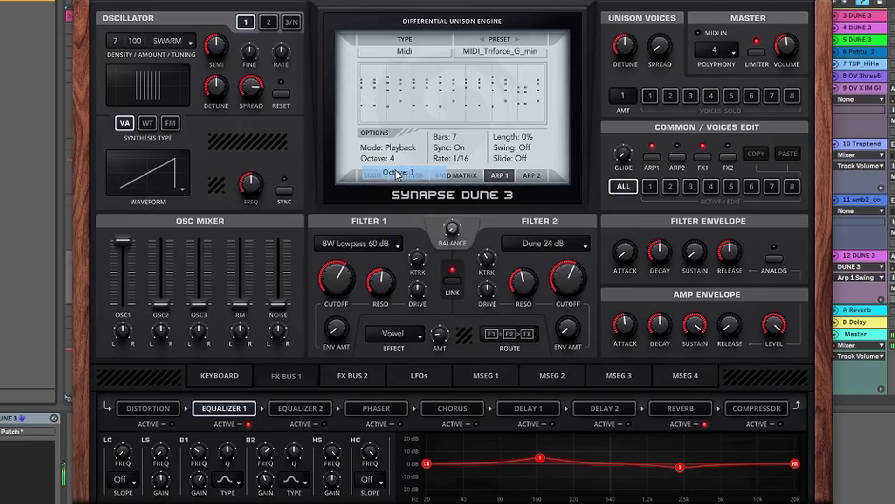
pyautogui.click(395, 171)
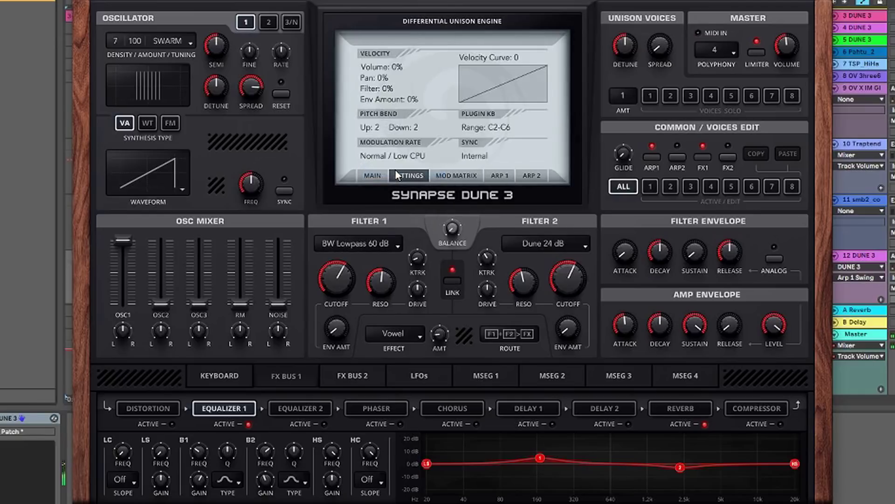
pyautogui.click(489, 175)
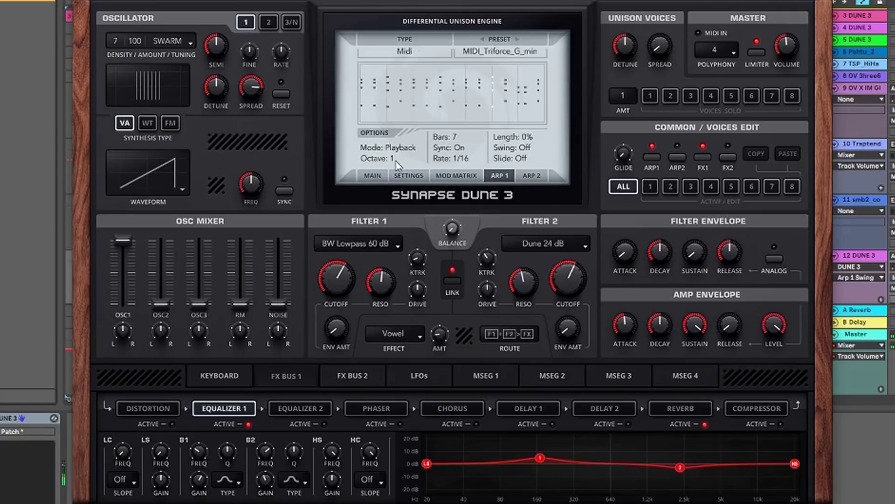
pyautogui.scroll(1, 459, 137)
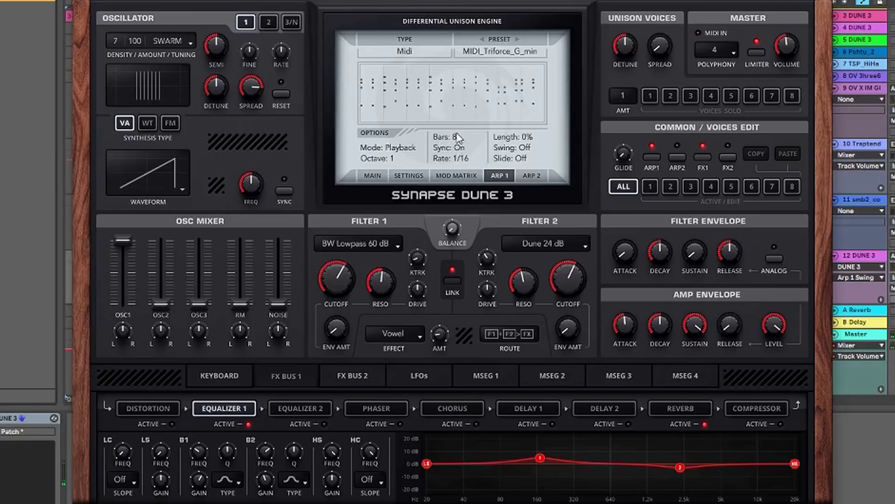
pyautogui.moveTo(458, 137); pyautogui.dragTo(460, 180)
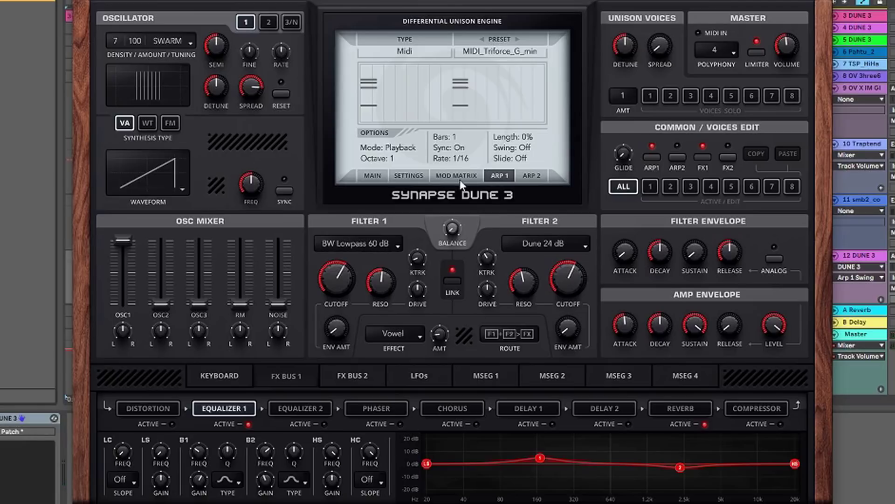
pyautogui.click(532, 175)
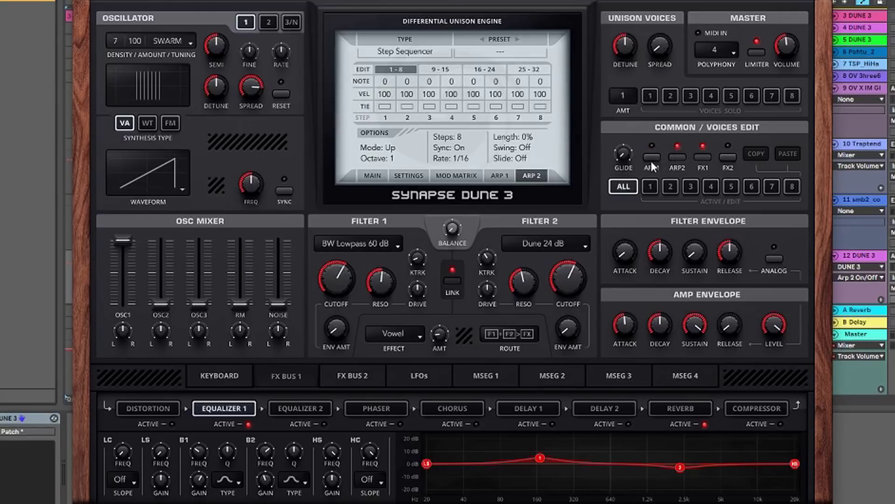
# Step: Light ARP2 instead of ARP1 and select voice 1 for separate editing
pyautogui.click(651, 160)
pyautogui.click(684, 158)
pyautogui.click(654, 184)
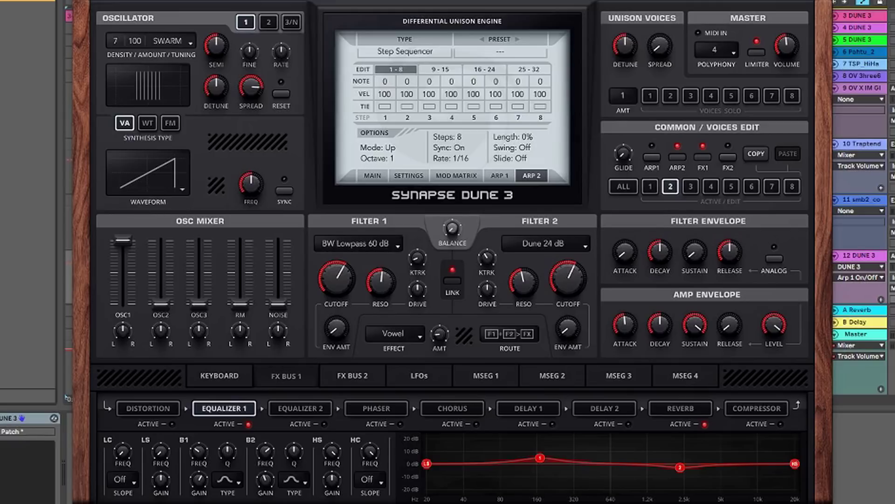
pyautogui.click(372, 176)
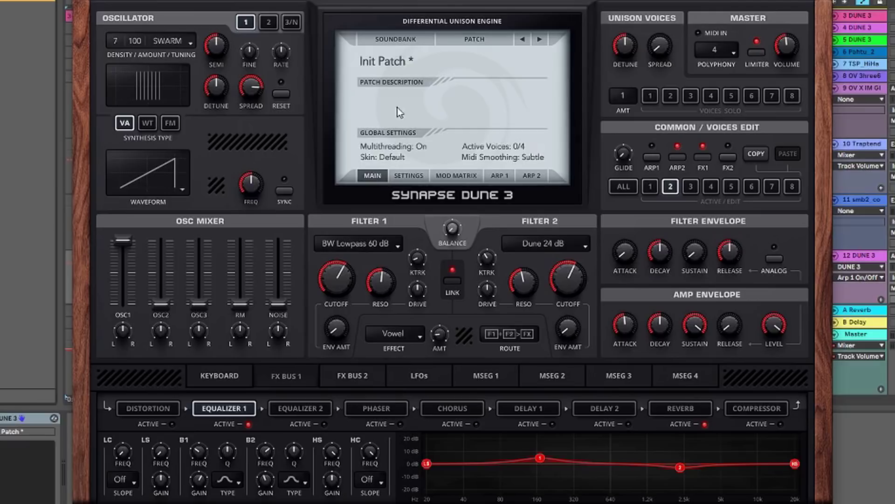
# Step: Load the factory Arp preset 001: Adrenaline KS from the DUNE 3 Factory soundbank
pyautogui.click(395, 40)
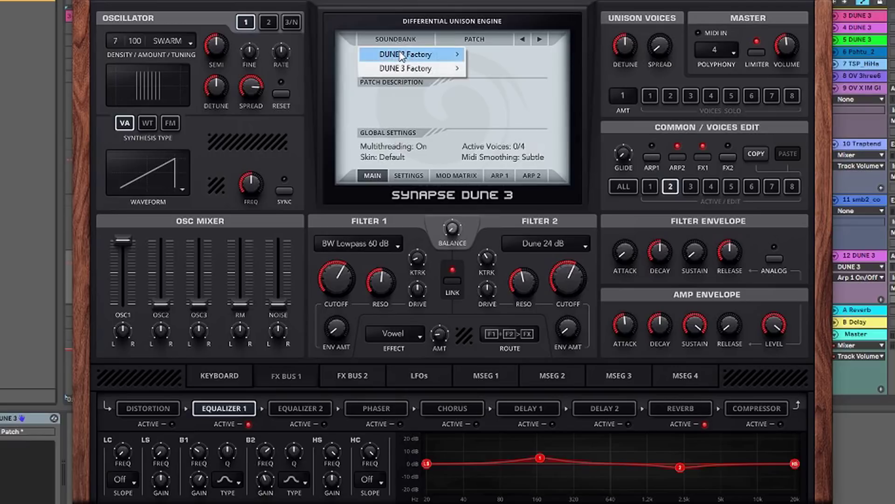
pyautogui.moveTo(401, 56)
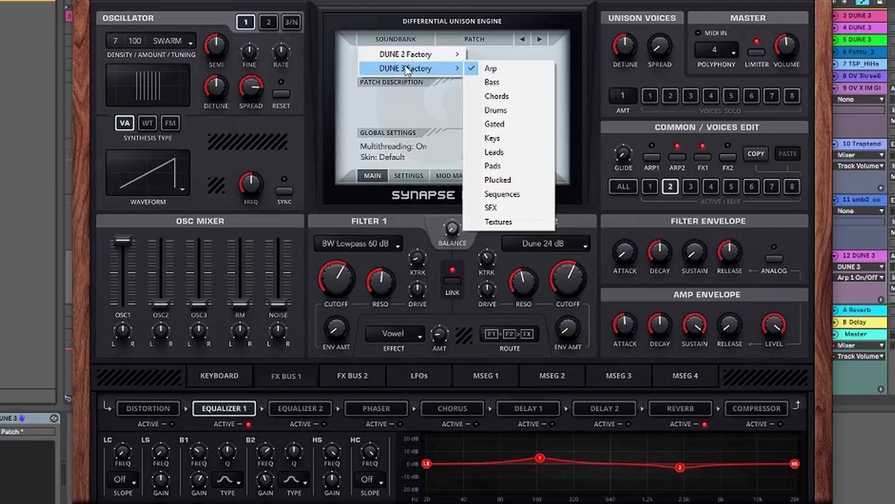
pyautogui.click(485, 70)
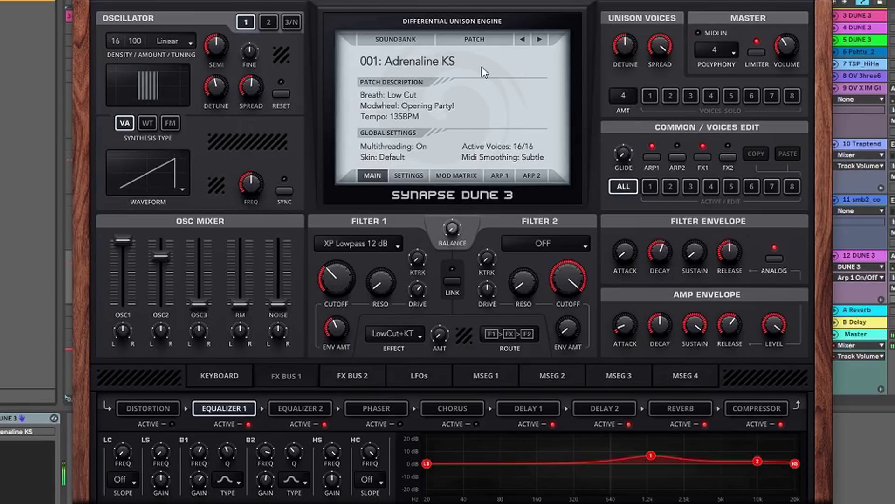